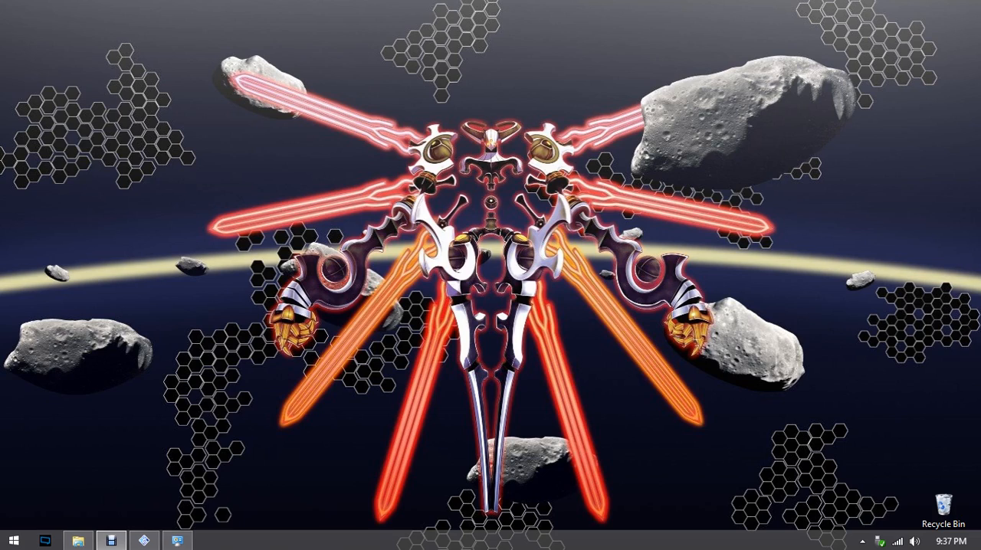
Step: Bring up PCSX2's Emulation Settings and review the EE/IOP, VUs and GS options
click(144, 545)
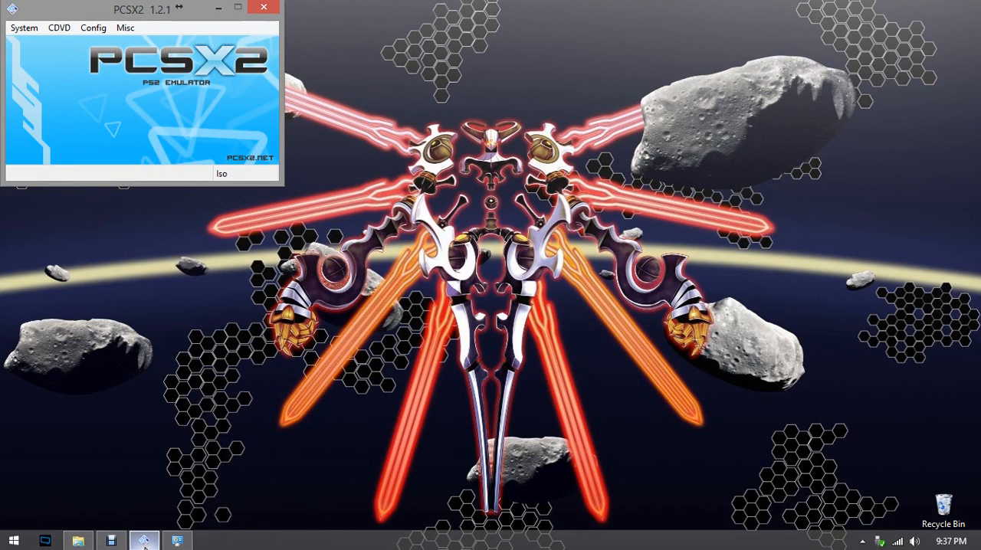
click(93, 29)
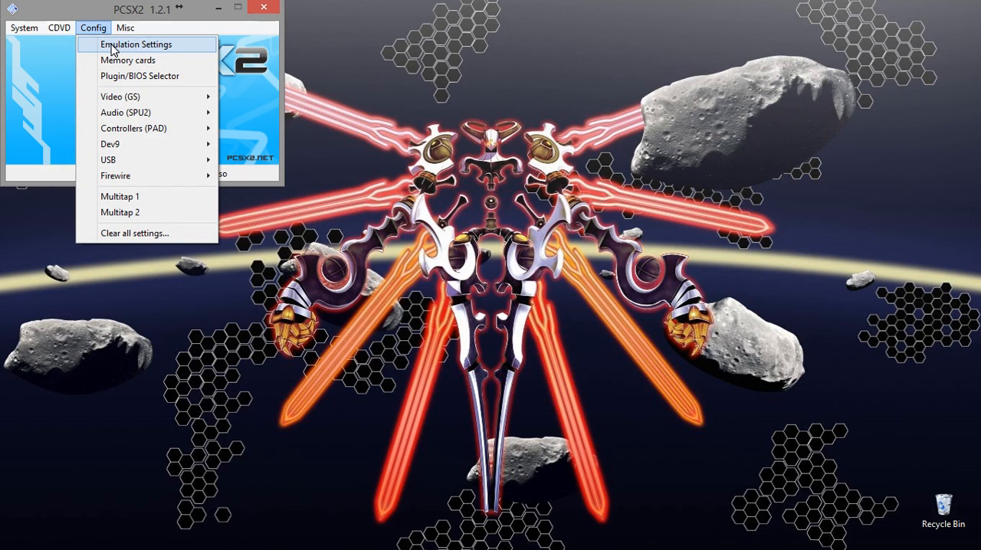
click(113, 46)
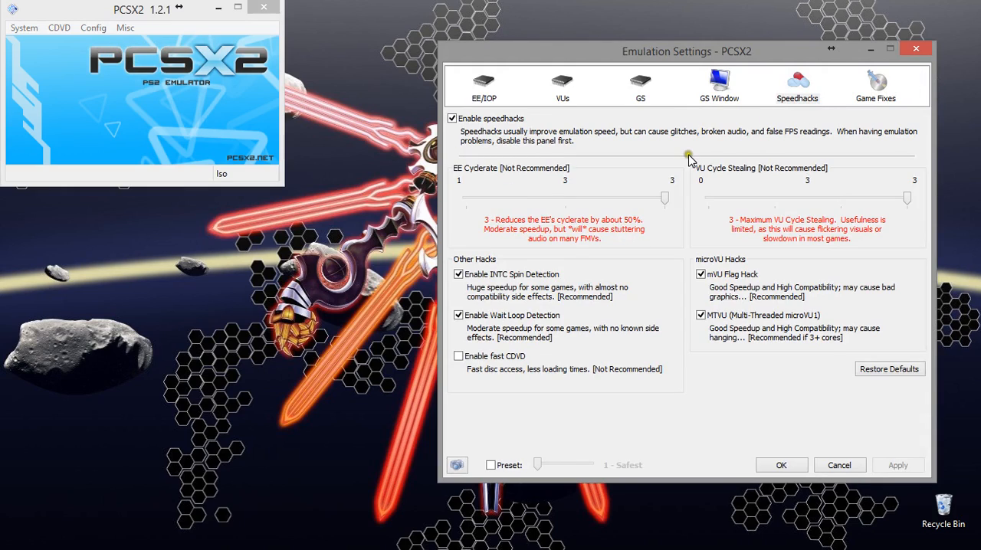
click(486, 90)
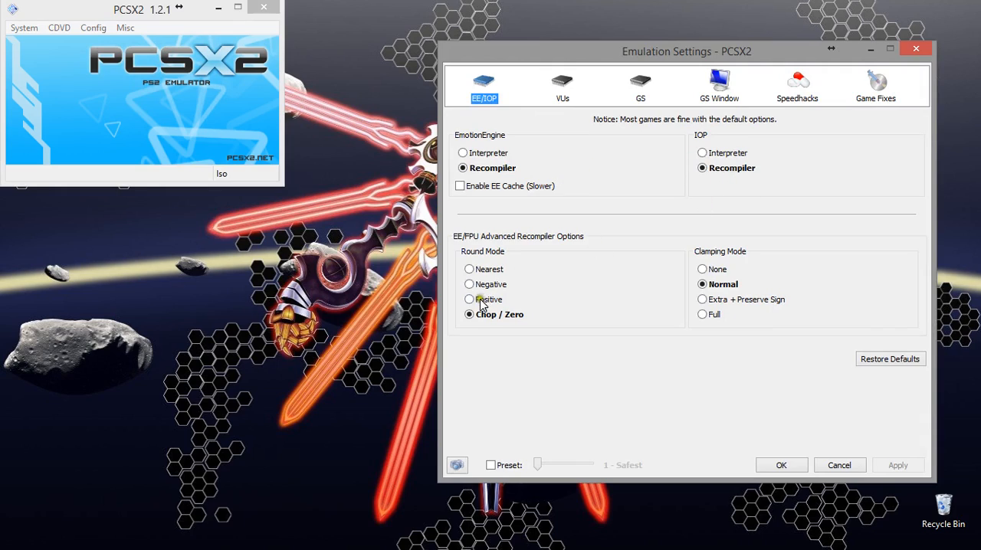
click(561, 88)
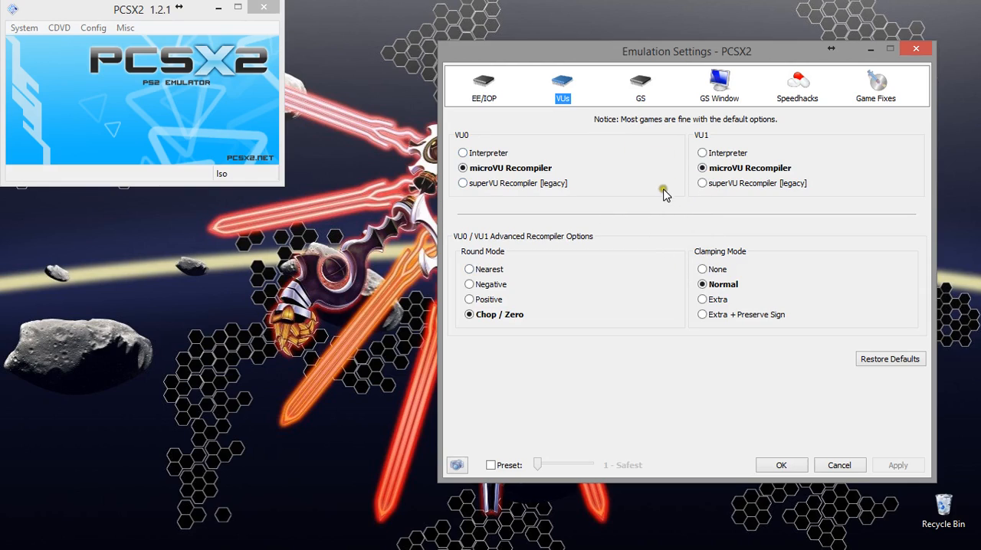
click(641, 91)
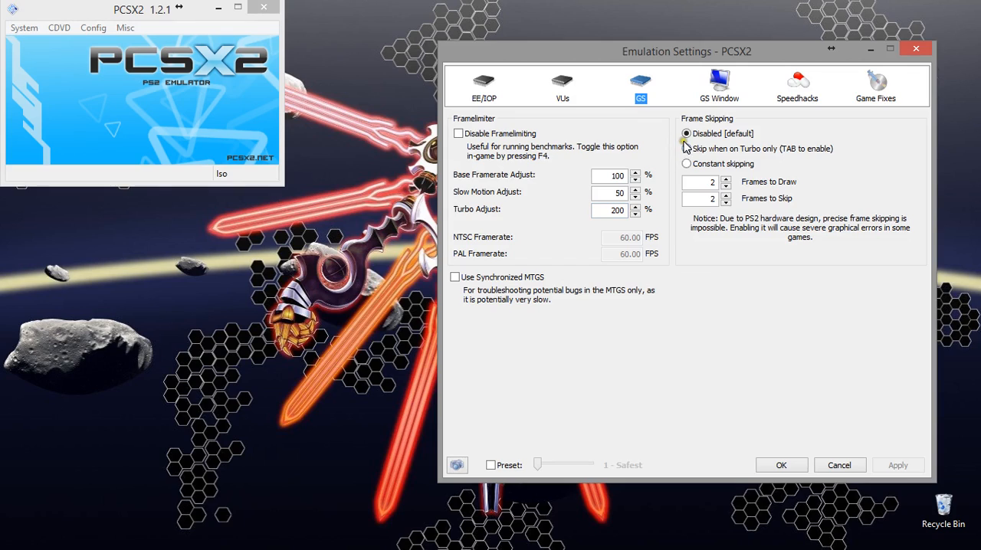
click(557, 80)
click(482, 84)
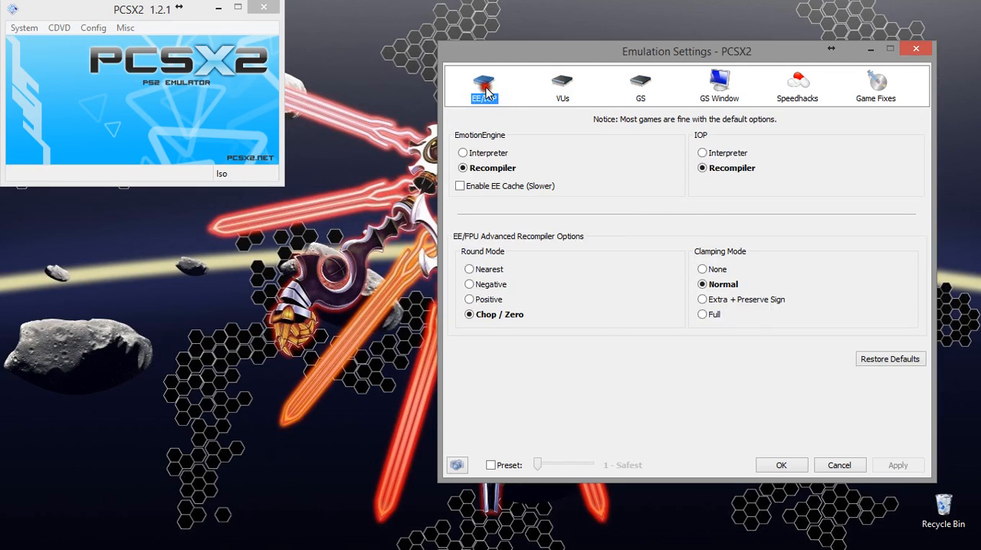
click(642, 83)
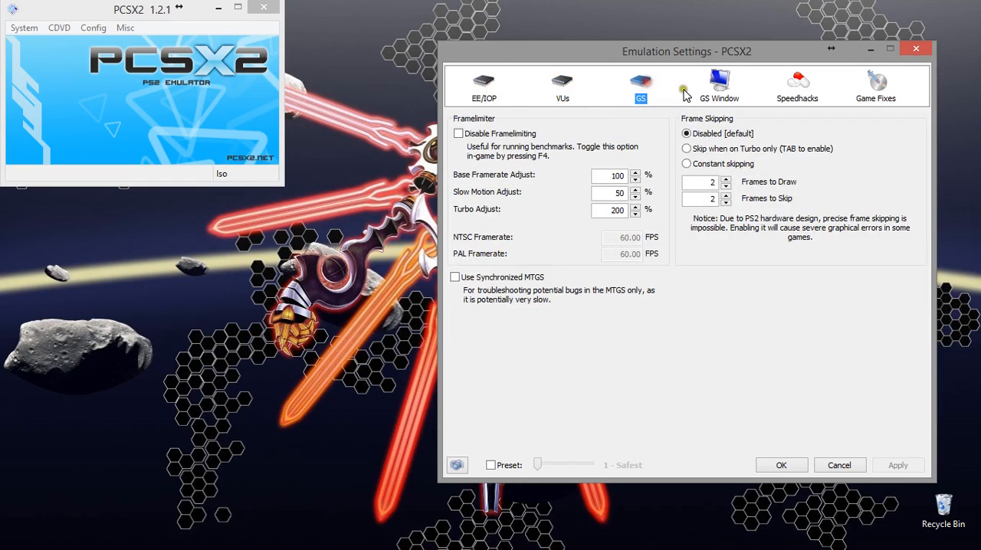
Step: Review the GS Window, Speedhacks and Game Fixes options, and accept the emulation settings
click(718, 86)
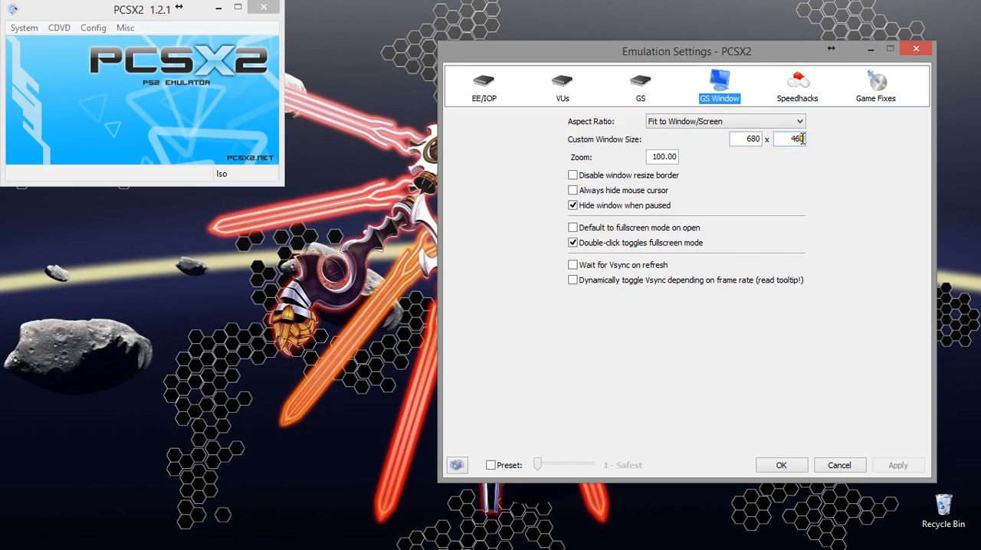
click(715, 144)
mouse_move(660, 155)
click(802, 86)
mouse_move(525, 274)
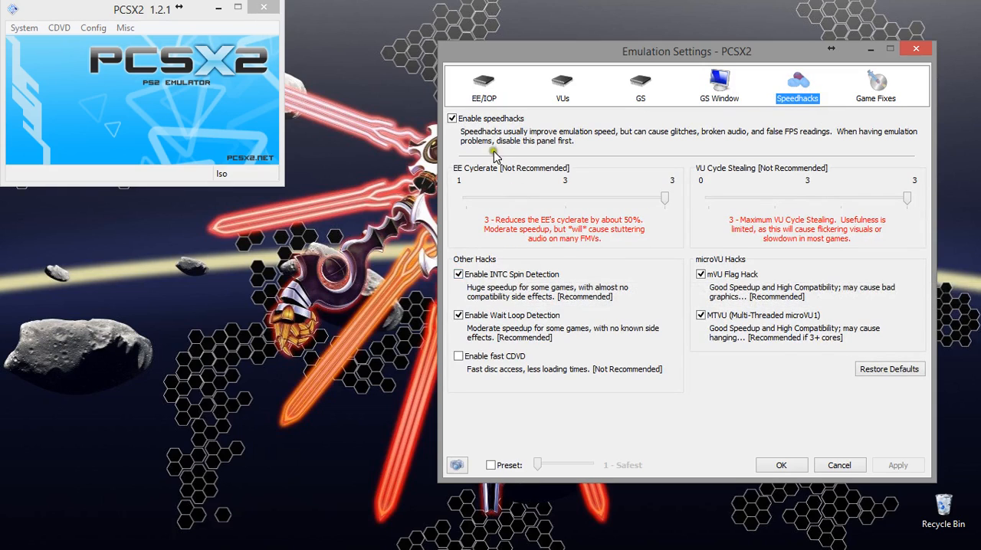
mouse_move(481, 197)
mouse_move(770, 343)
click(879, 86)
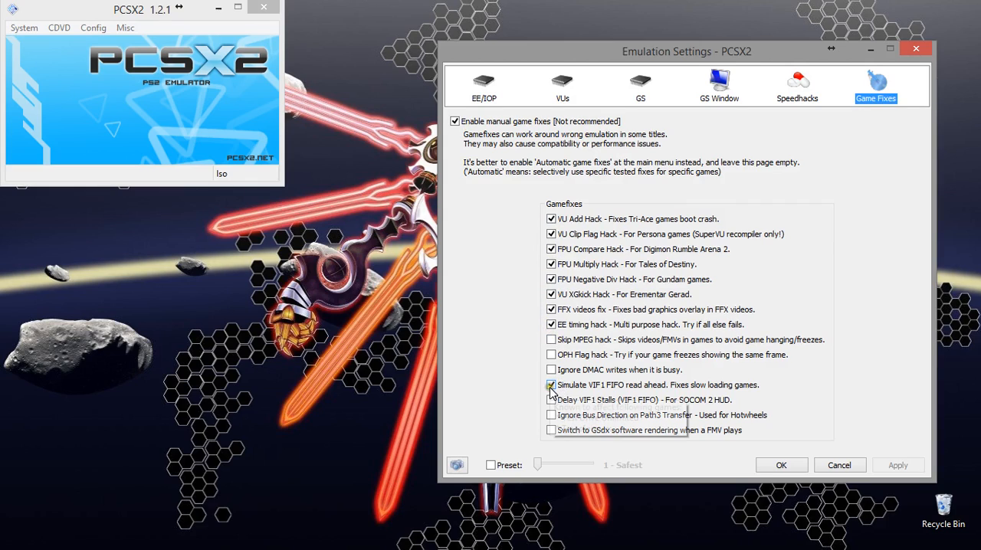
click(781, 465)
Step: Review the GSdx video plugin's renderer and custom internal resolution settings, and accept them
click(93, 28)
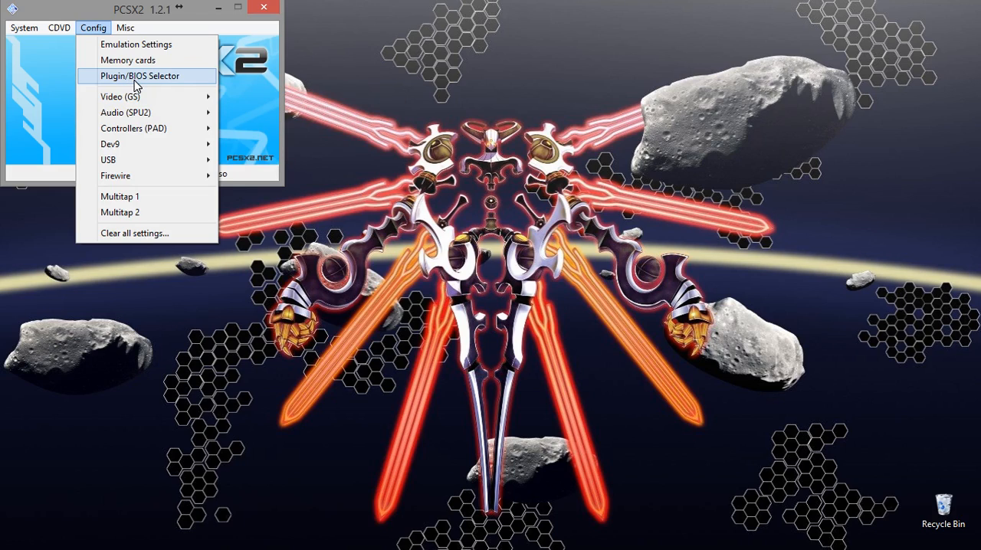
mouse_move(134, 97)
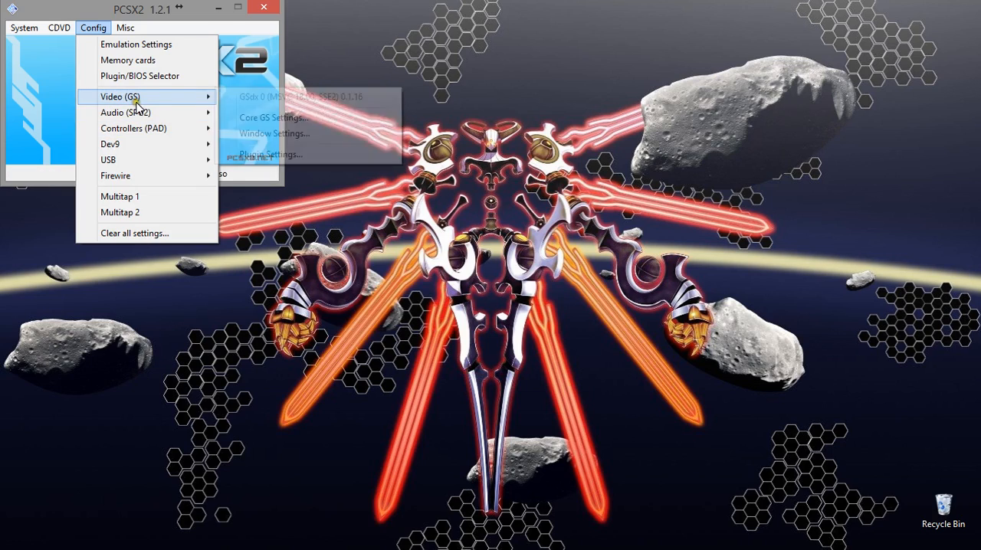
click(251, 154)
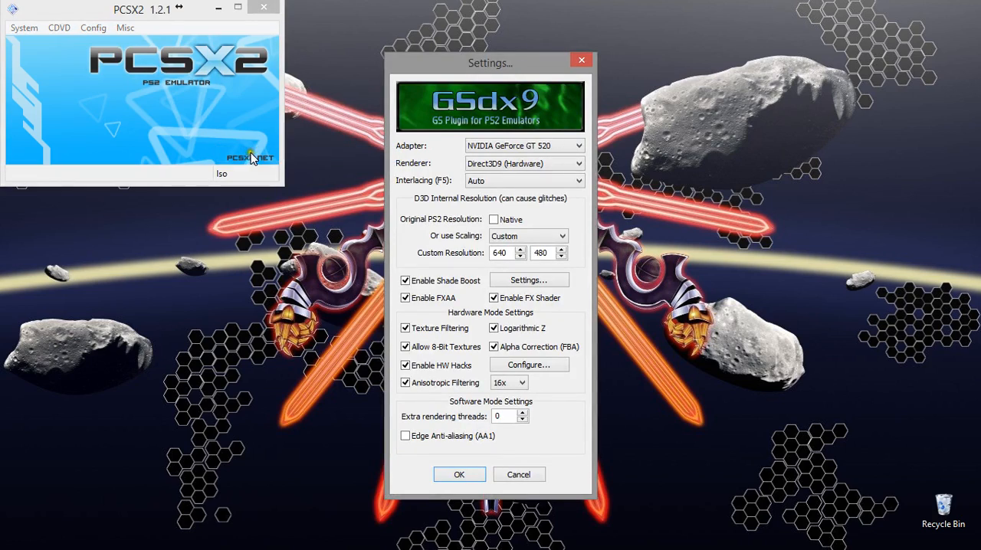
click(488, 164)
click(553, 252)
click(467, 477)
Step: Set the SPU2-X audio plugin's output module to 2 - DirectSound (nice) and save the settings
click(93, 27)
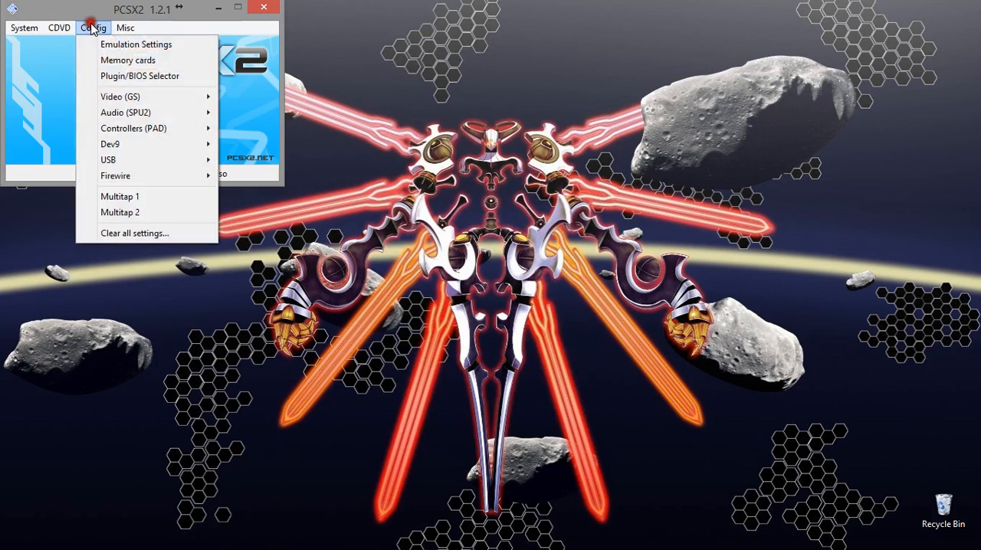
mouse_move(132, 117)
click(247, 131)
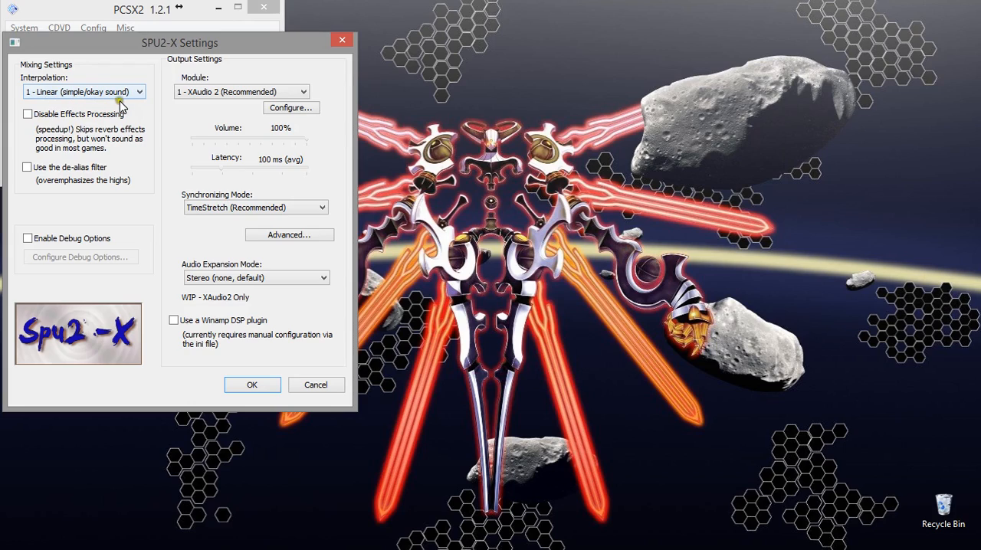
click(226, 93)
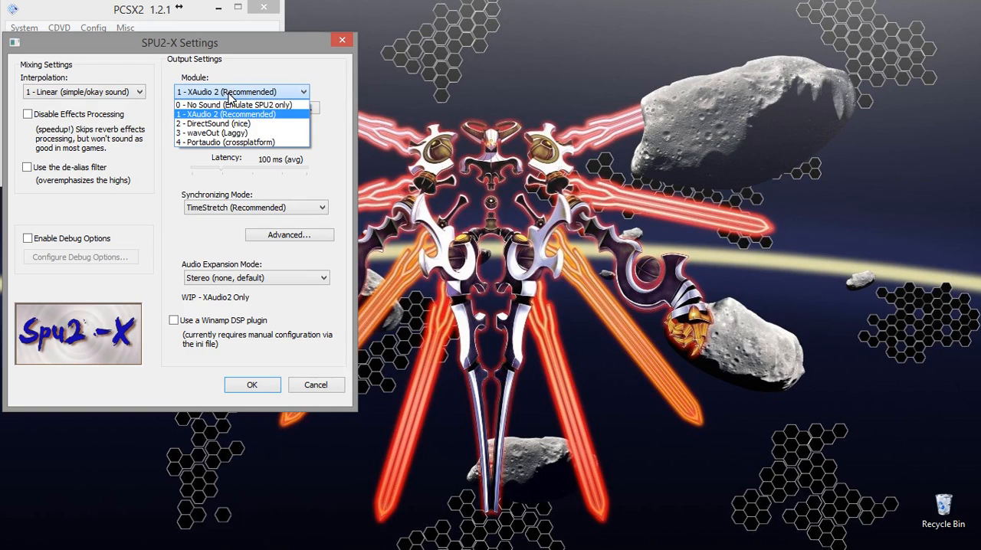
click(222, 123)
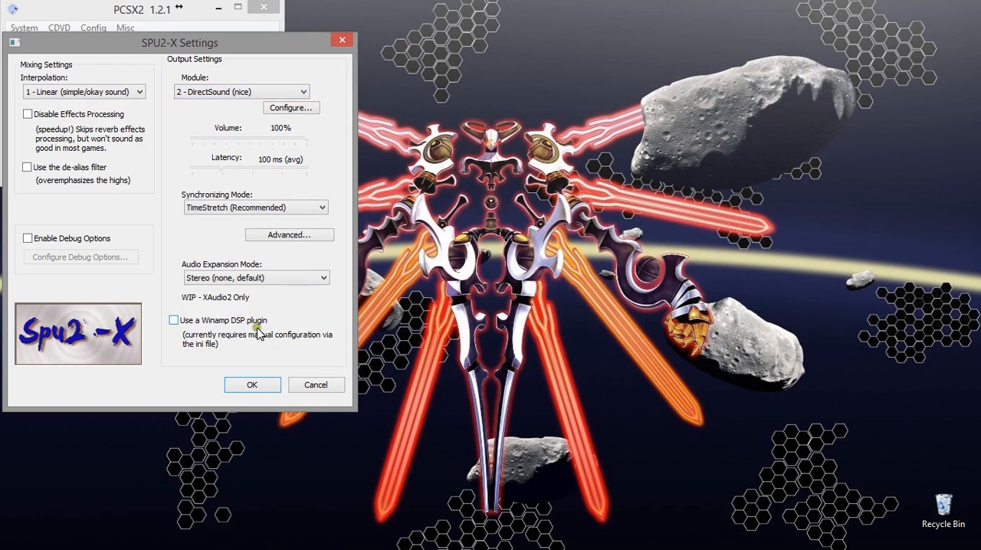
click(252, 386)
click(259, 391)
click(253, 385)
Step: Find the settings entry for the LilyPad controller plugin
click(93, 27)
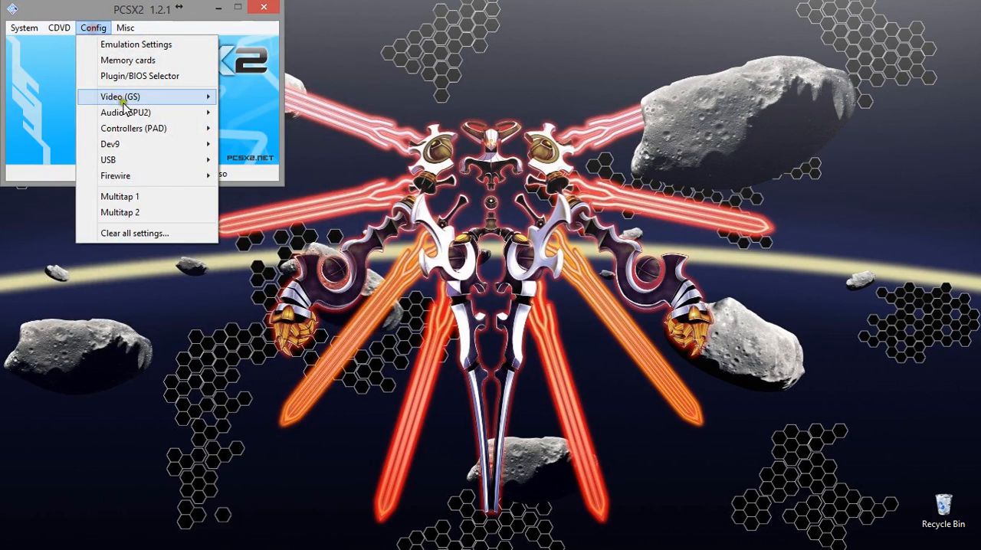
mouse_move(209, 136)
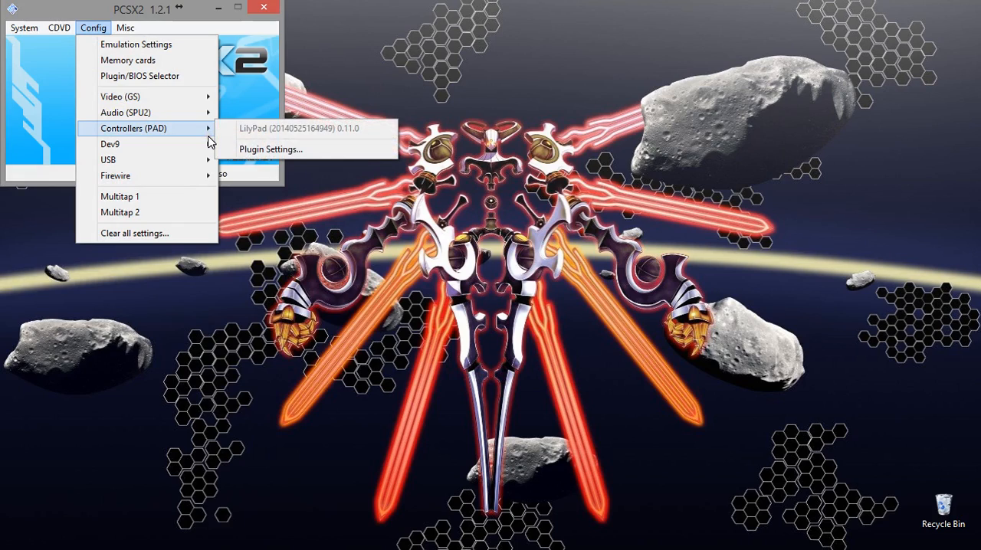
click(242, 149)
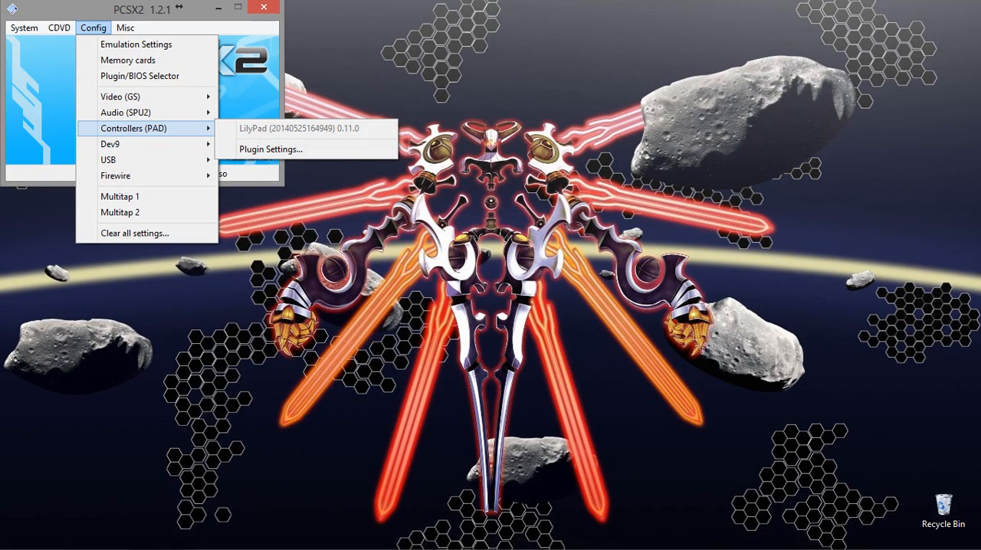
Step: Switch to Razer Cortex and review the list of processes it can terminate during Boost
click(861, 541)
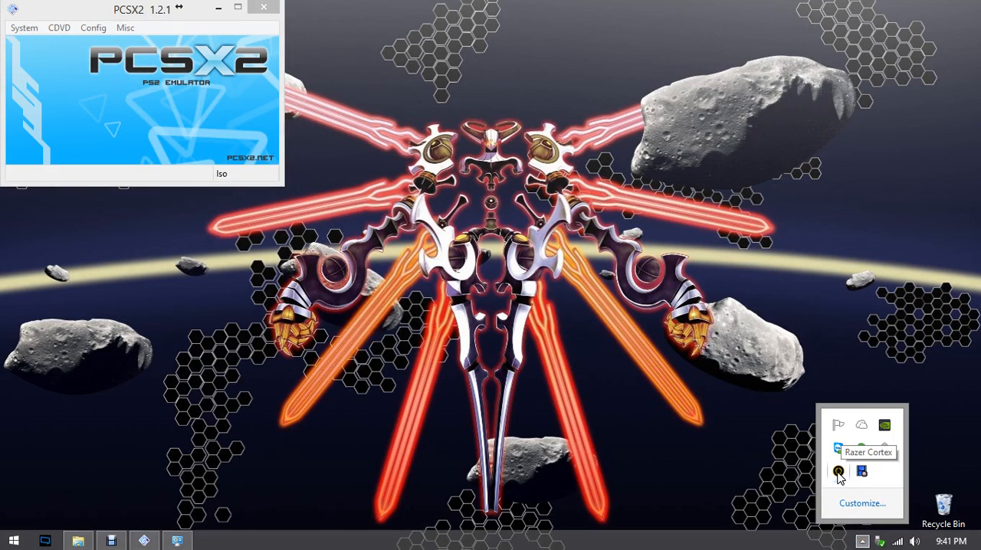
right_click(838, 471)
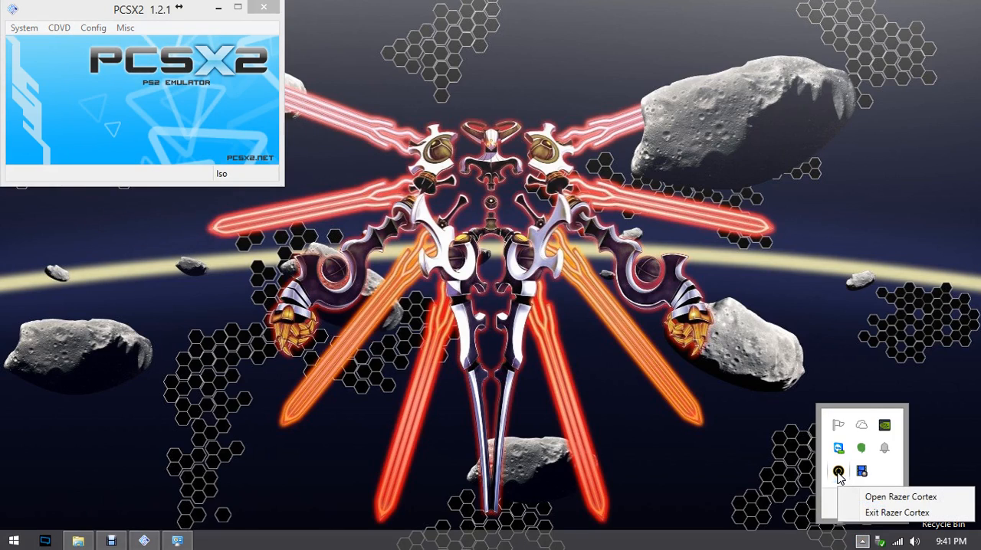
click(869, 498)
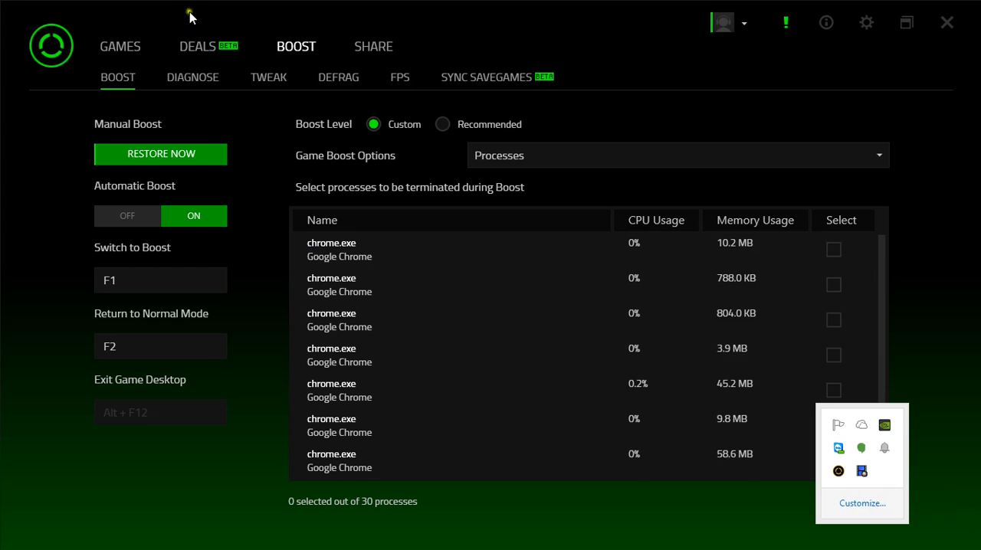
click(142, 147)
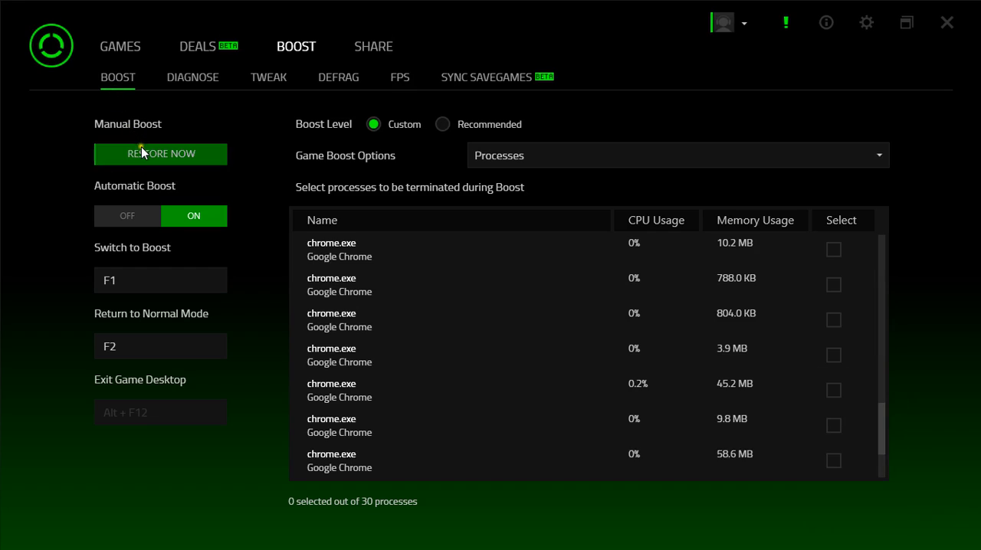
click(864, 158)
click(864, 157)
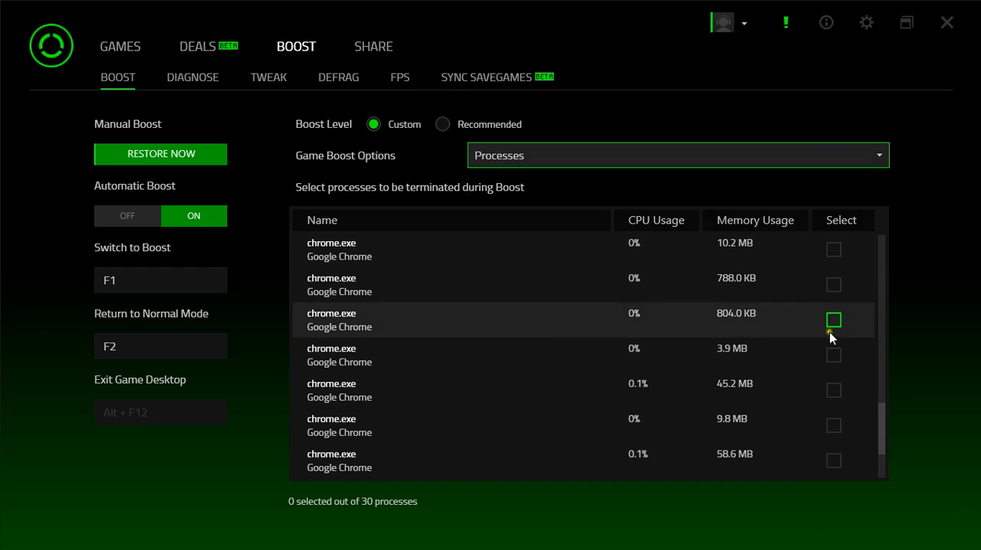
drag(881, 437, 881, 247)
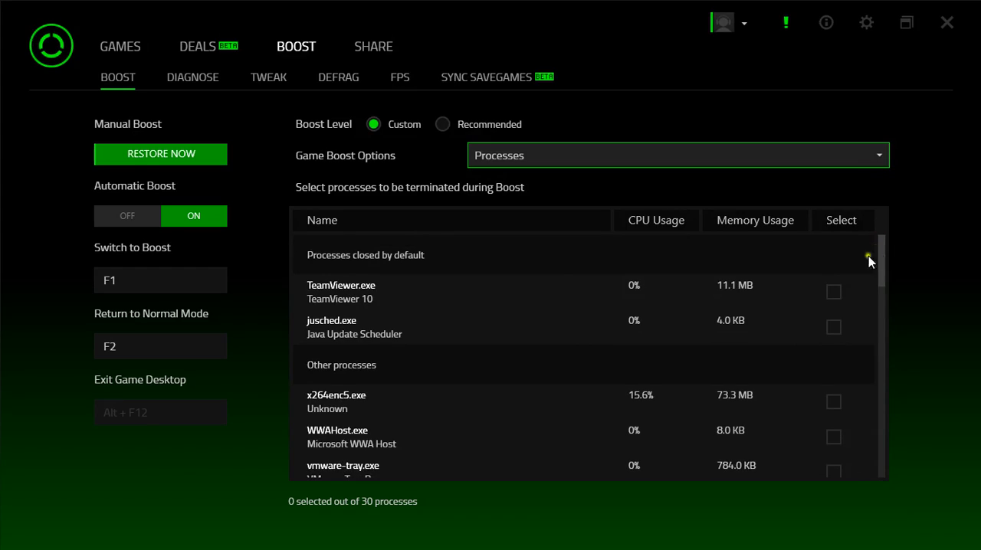
click(835, 439)
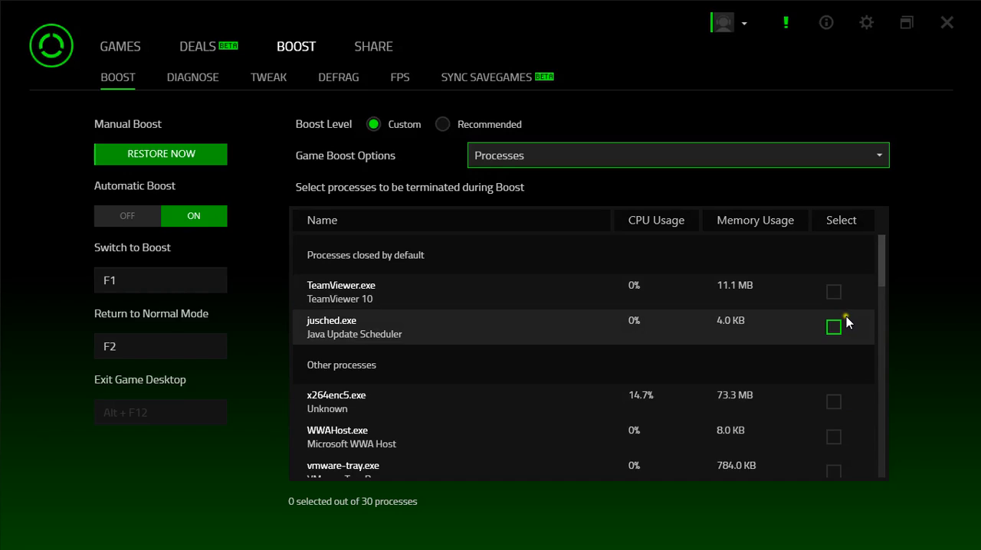
Step: Review the Services, Non-Windows Services and Others selections in the Game Boost options
click(882, 155)
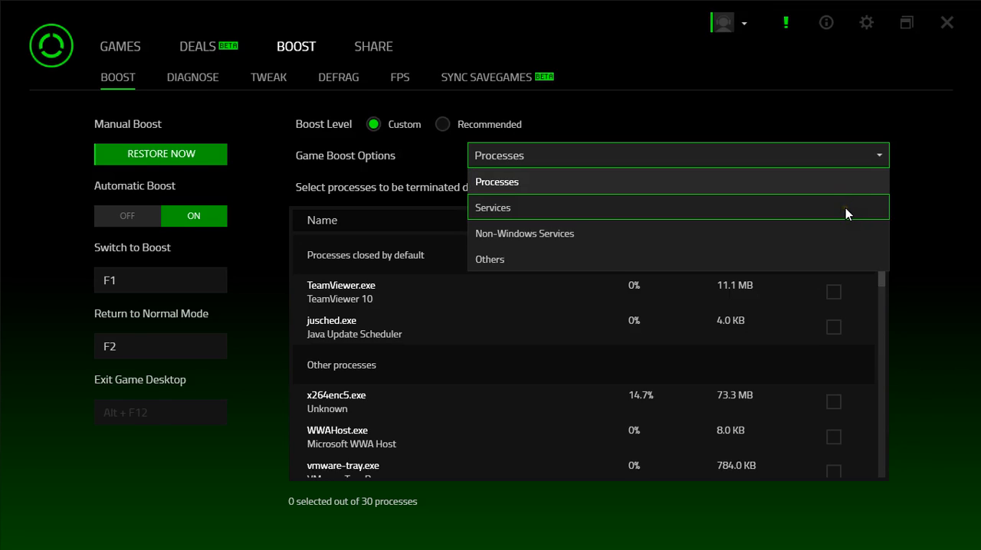
click(845, 207)
click(880, 156)
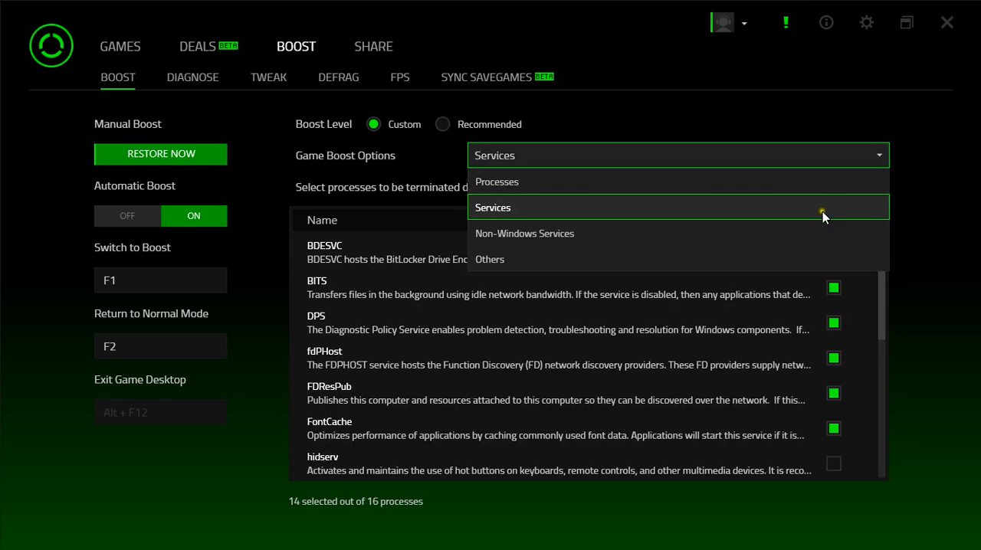
click(812, 242)
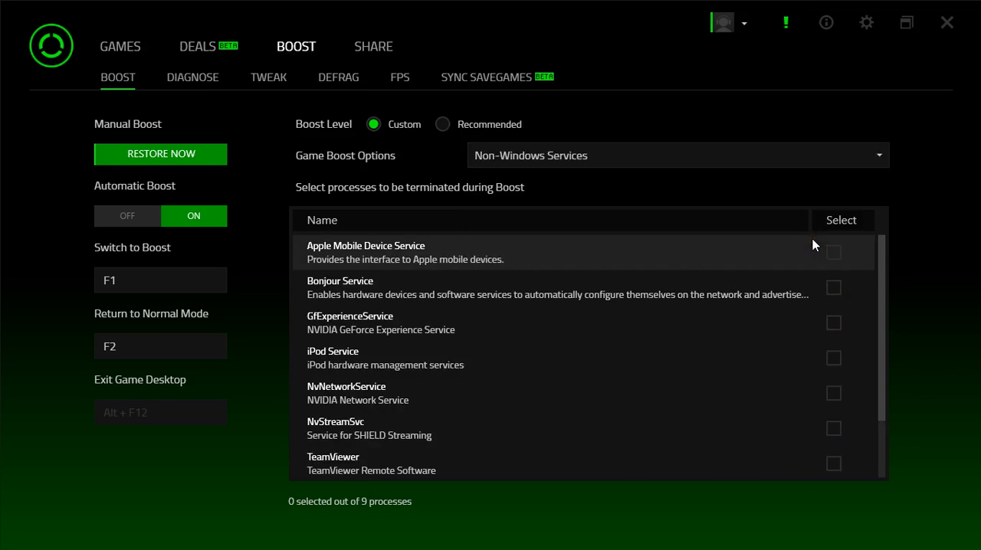
click(879, 157)
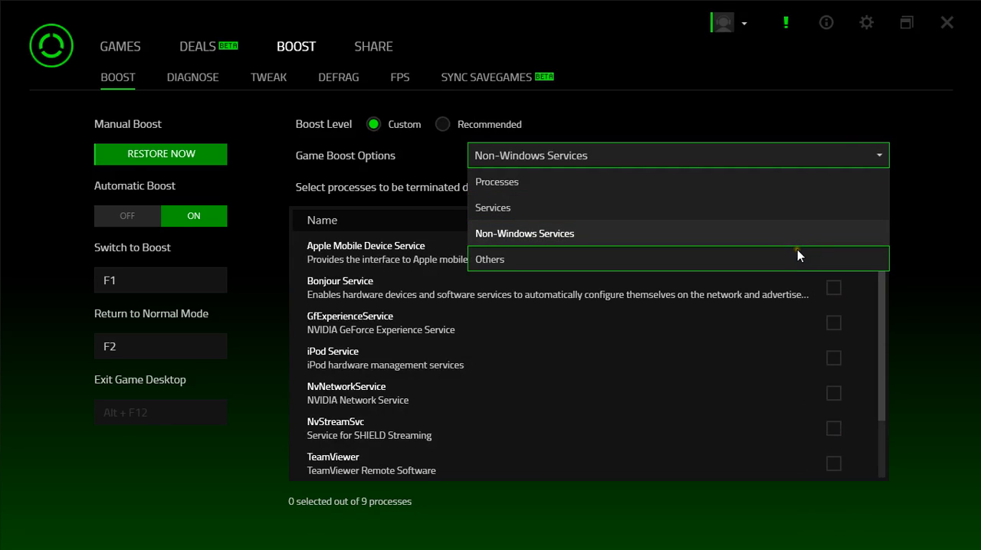
click(797, 252)
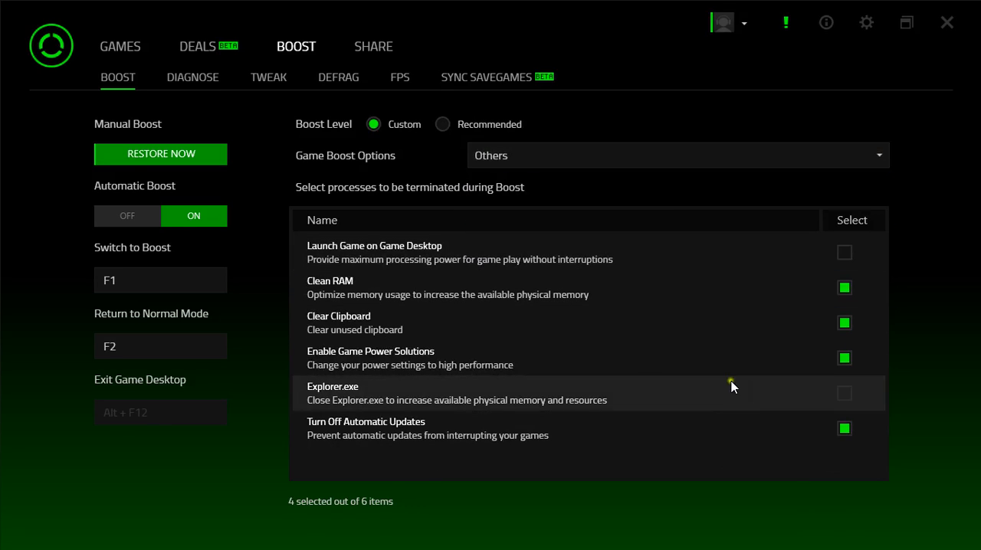
Step: Look through the Tweak, Defrag and FPS pages of the Boost section
click(258, 77)
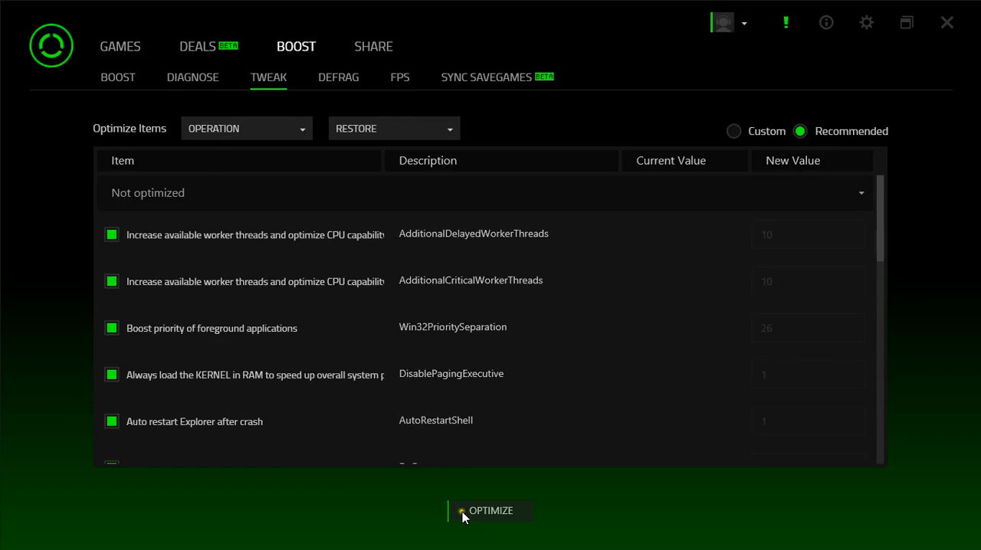
click(325, 77)
click(398, 77)
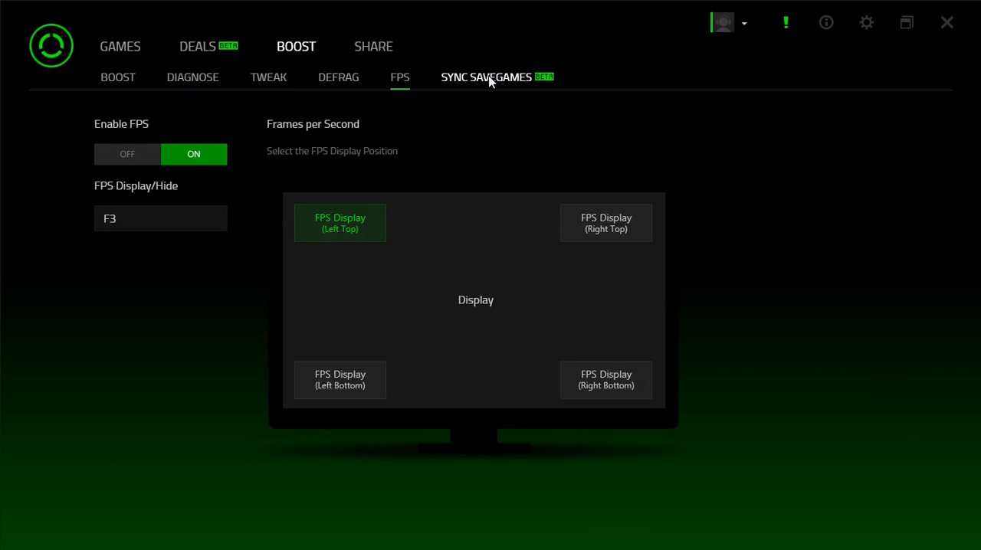
Step: View the Sync Savegames page of the Boost section, and close Razer Cortex
click(489, 80)
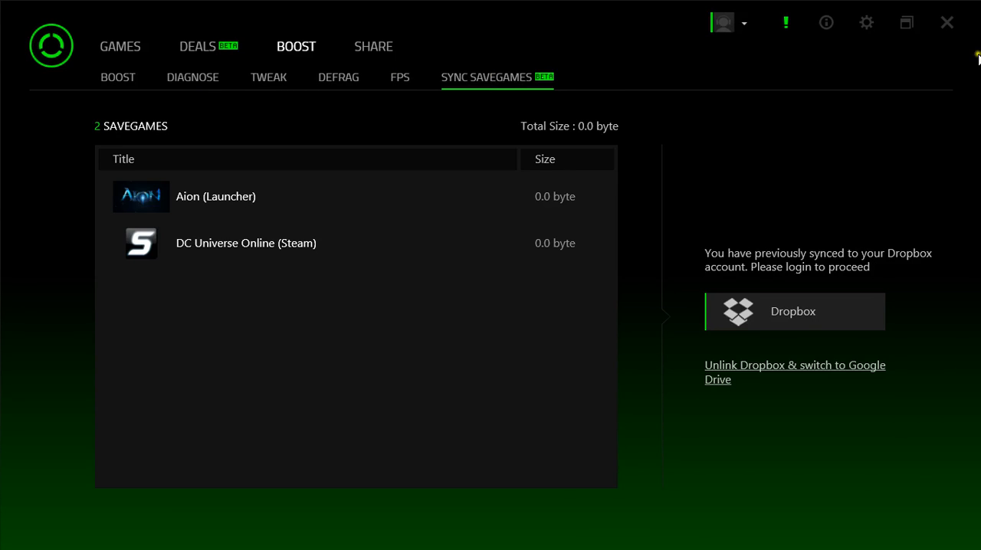
click(946, 22)
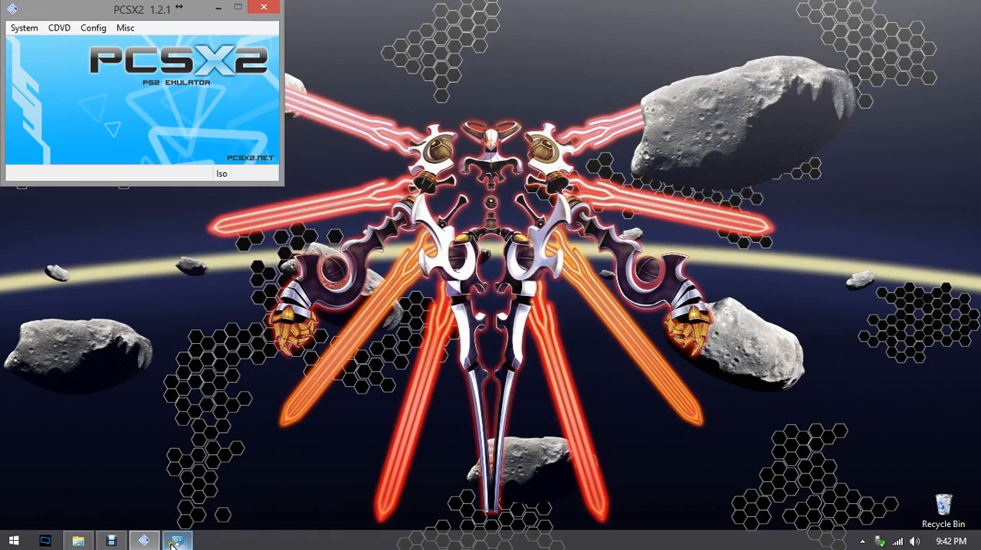
Step: Switch to the Windows Power Options window, and open Power Options again through the Control Panel's Hardware and Sound category
mouse_move(173, 543)
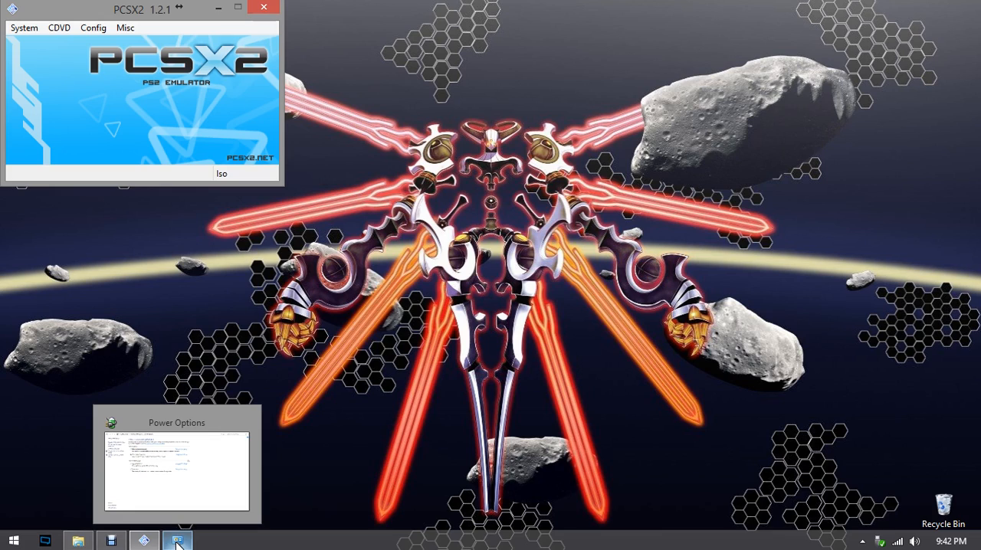
click(177, 542)
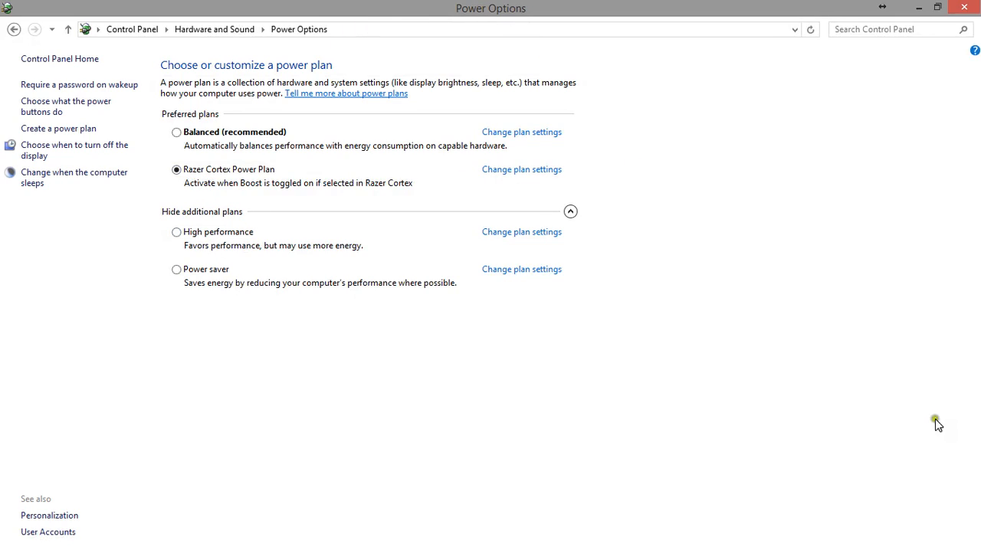
mouse_move(896, 544)
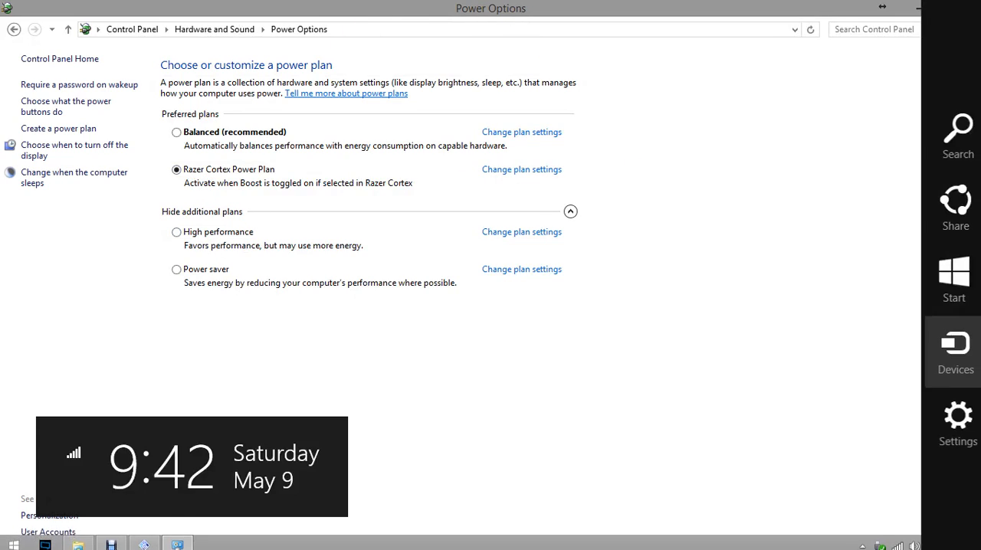
click(964, 440)
click(795, 118)
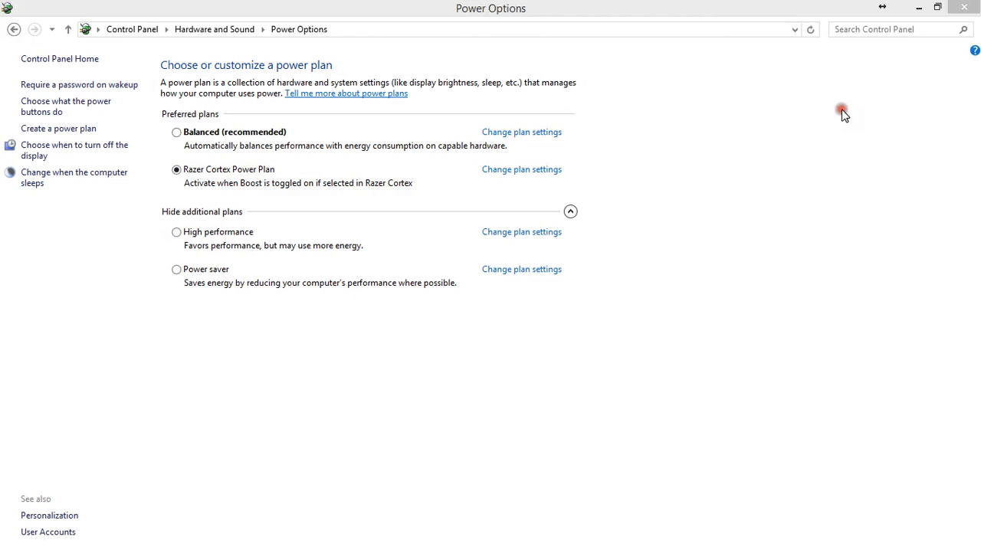
click(321, 203)
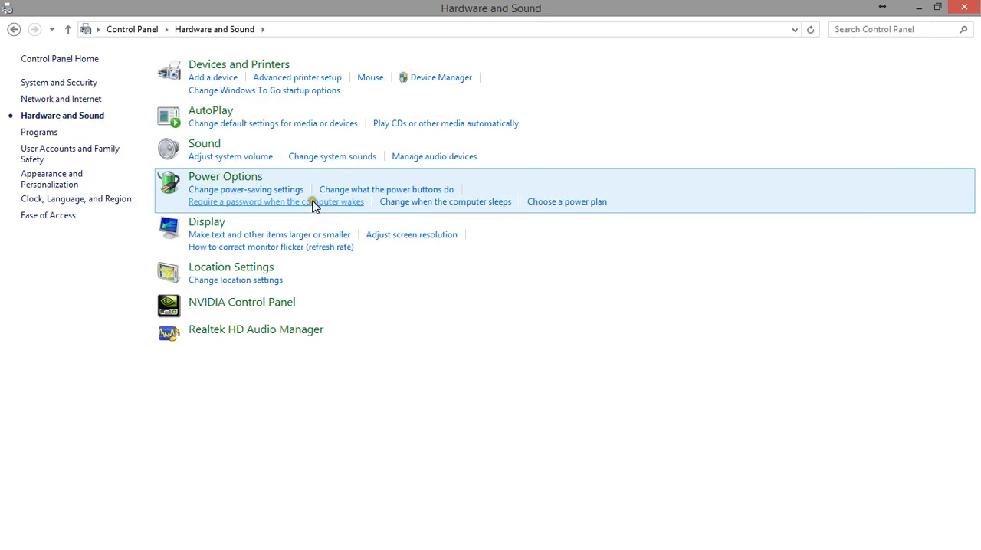
click(219, 178)
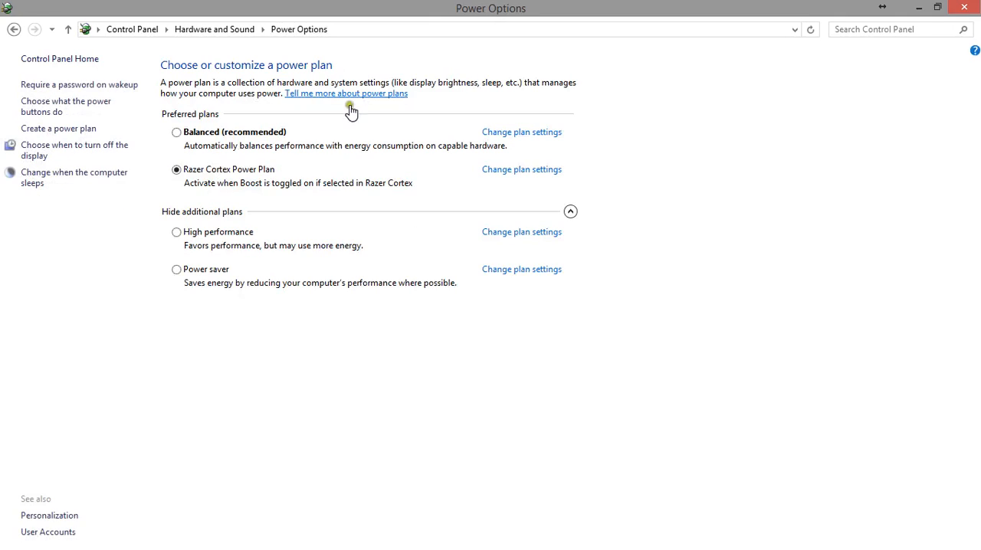
click(351, 263)
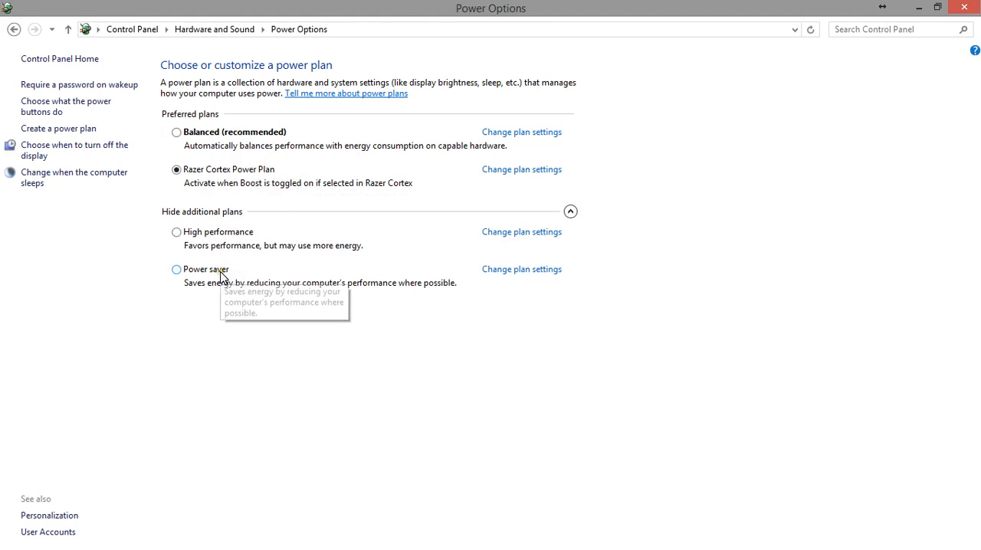
Step: Examine the Power saver plan's minimum processor state in its advanced power settings, and return to the plan list
click(497, 271)
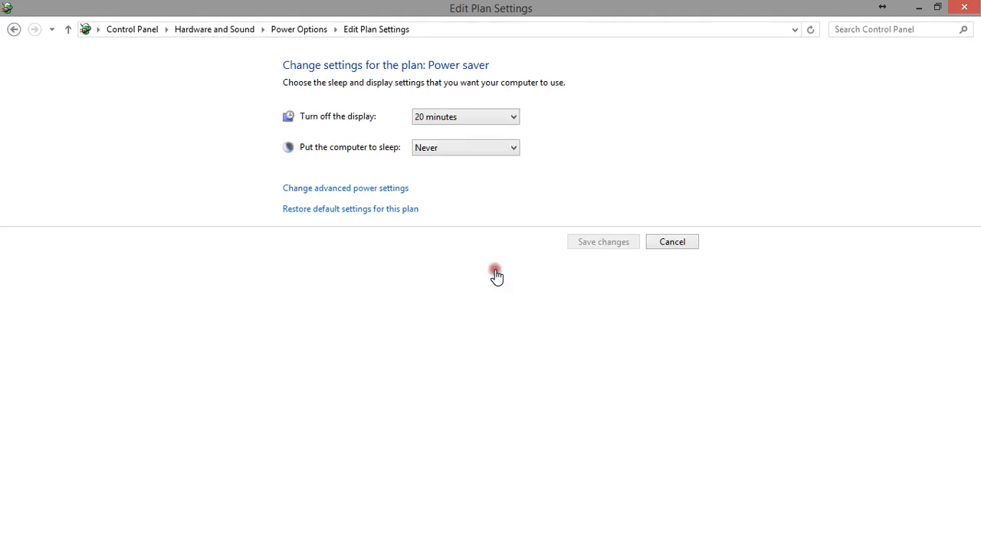
click(389, 196)
drag(286, 186, 284, 226)
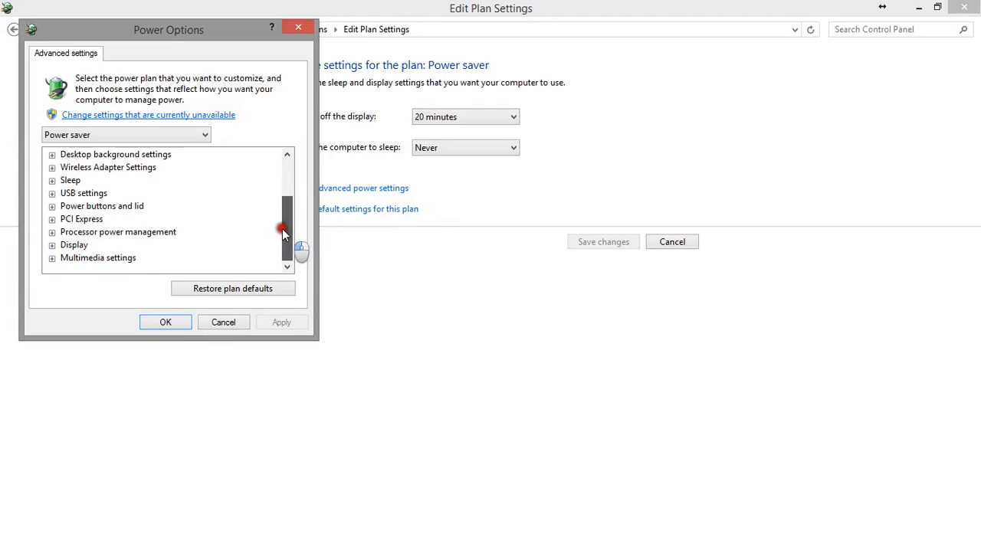
click(51, 231)
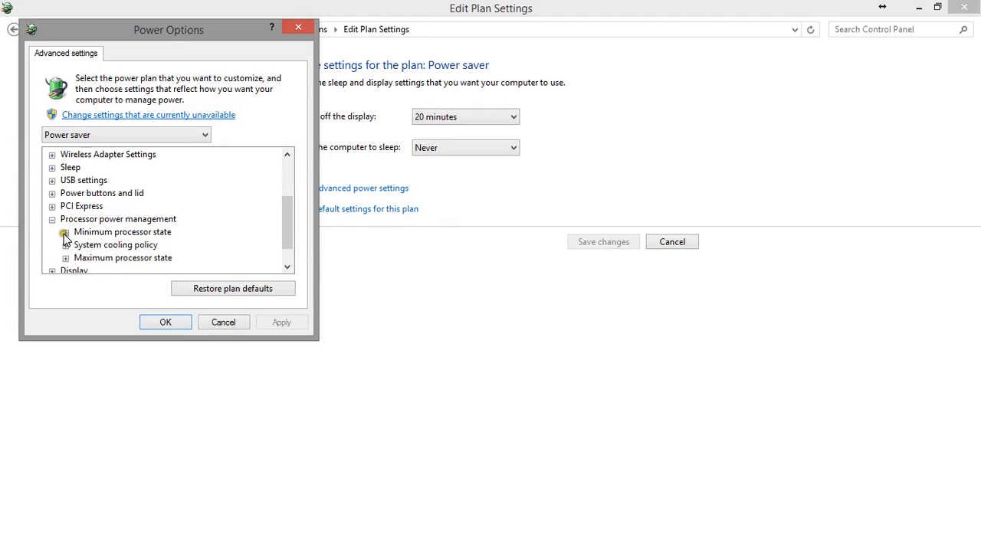
click(66, 232)
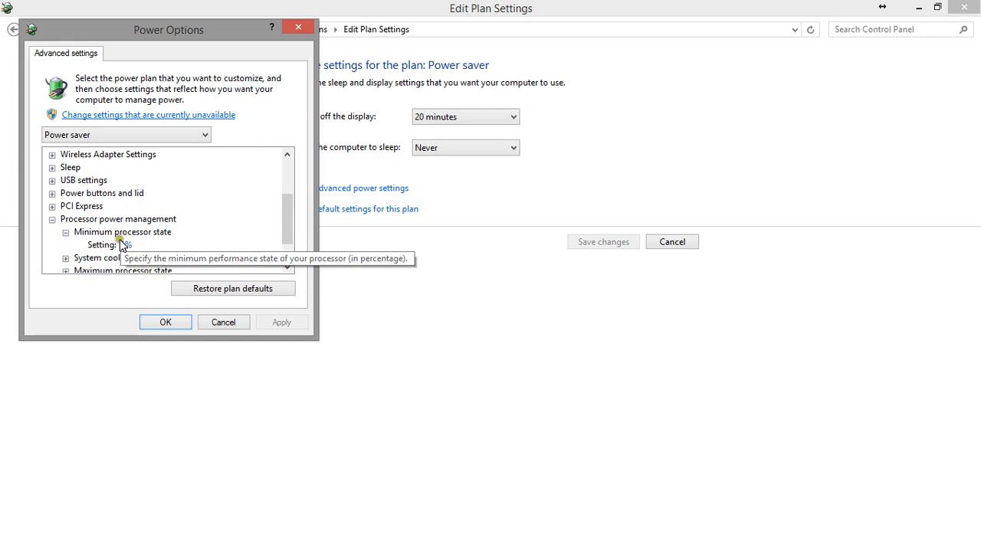
click(165, 322)
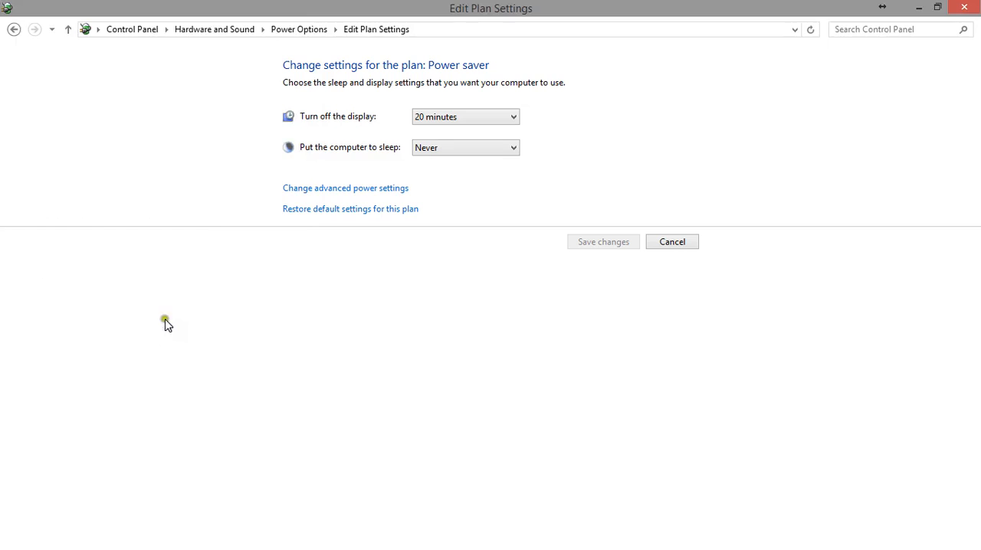
click(660, 242)
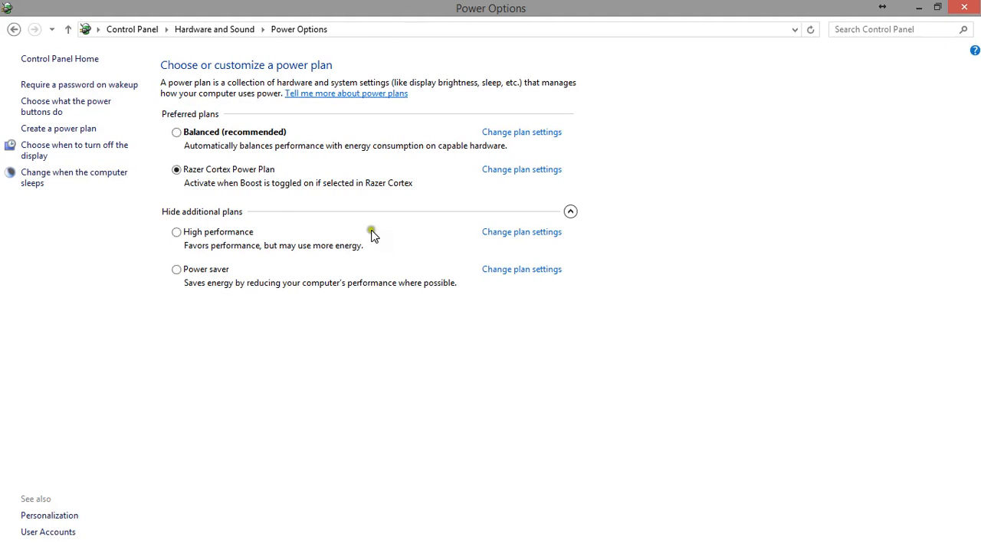
Step: Check the power button and sleep button actions in the Razer Cortex Power Plan's advanced settings, and close the Control Panel windows
click(532, 170)
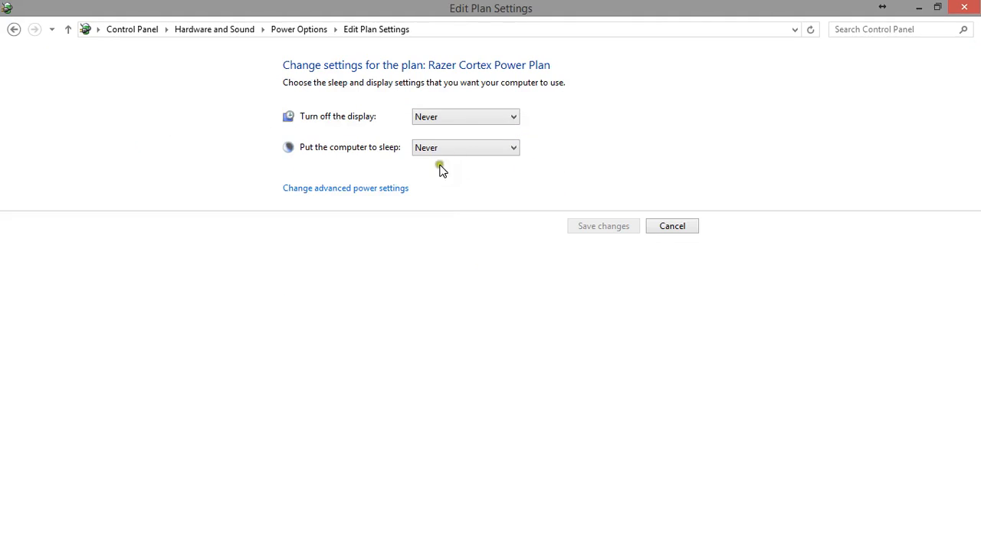
click(362, 189)
drag(304, 193, 289, 244)
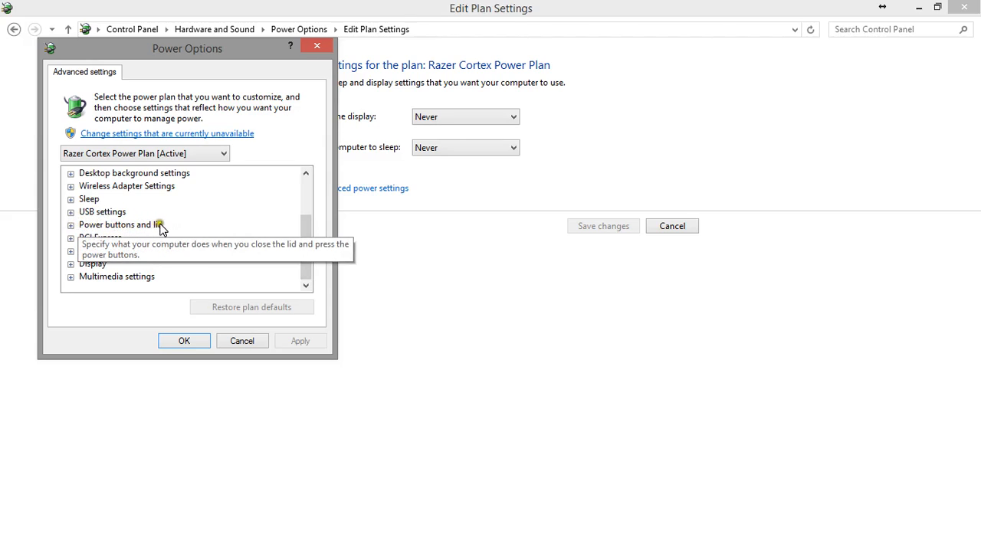
click(72, 226)
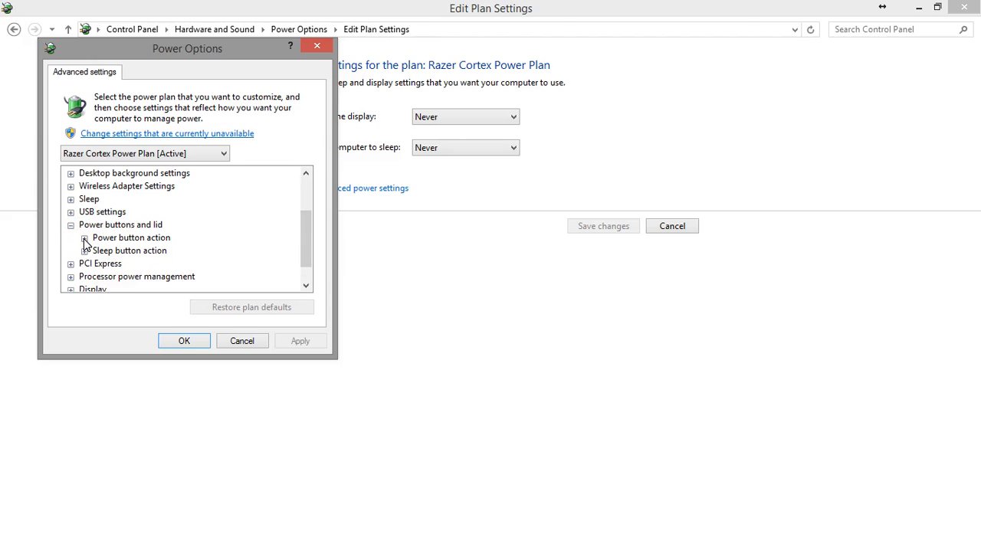
click(85, 238)
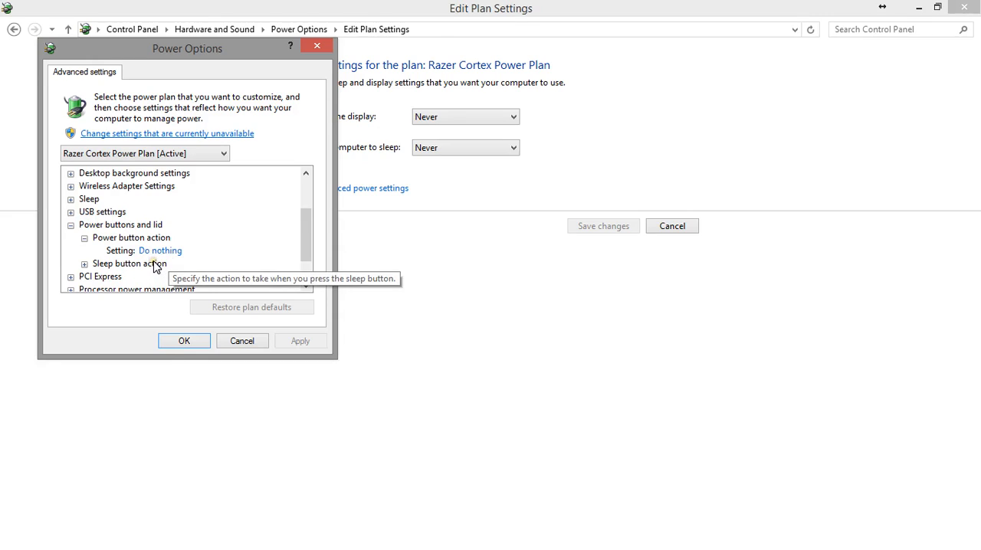
click(84, 239)
click(84, 239)
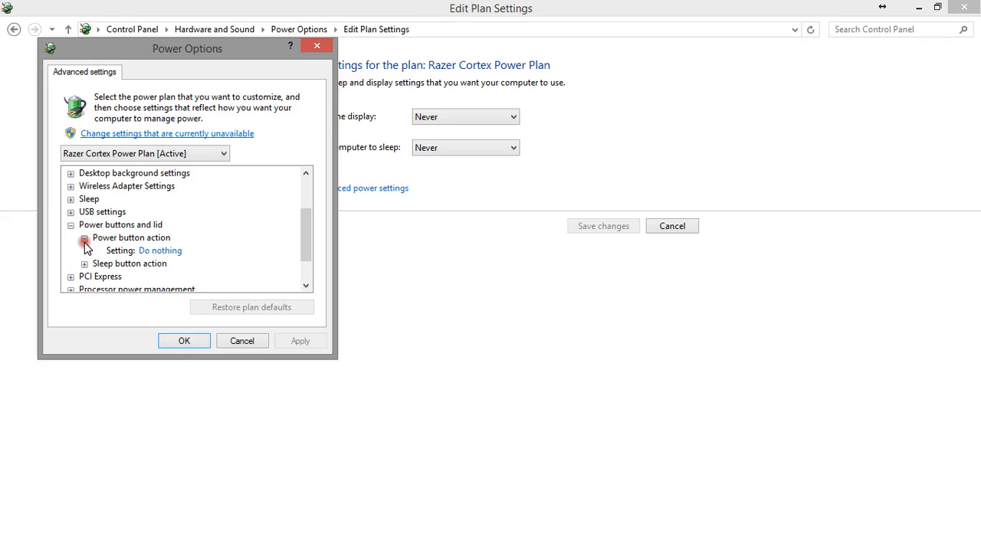
click(84, 239)
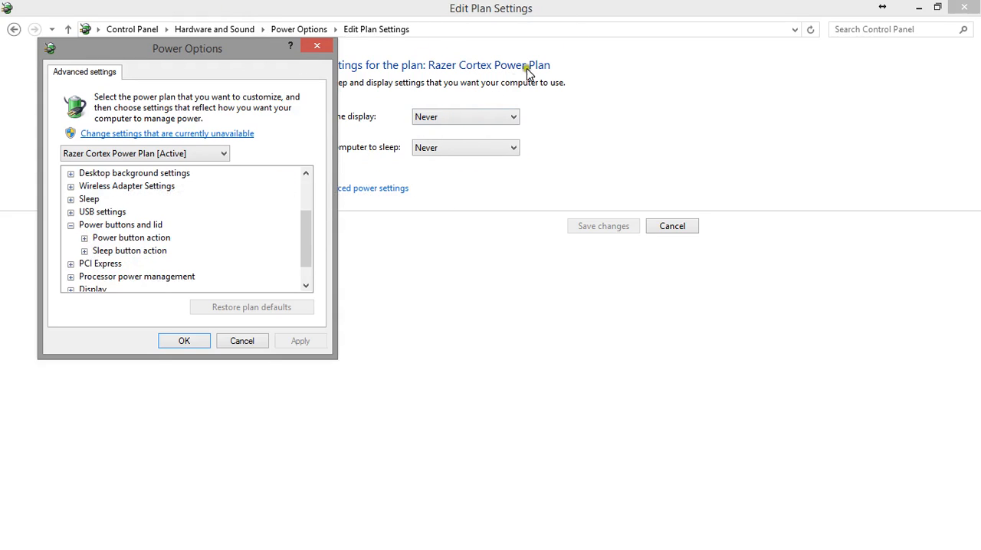
click(84, 252)
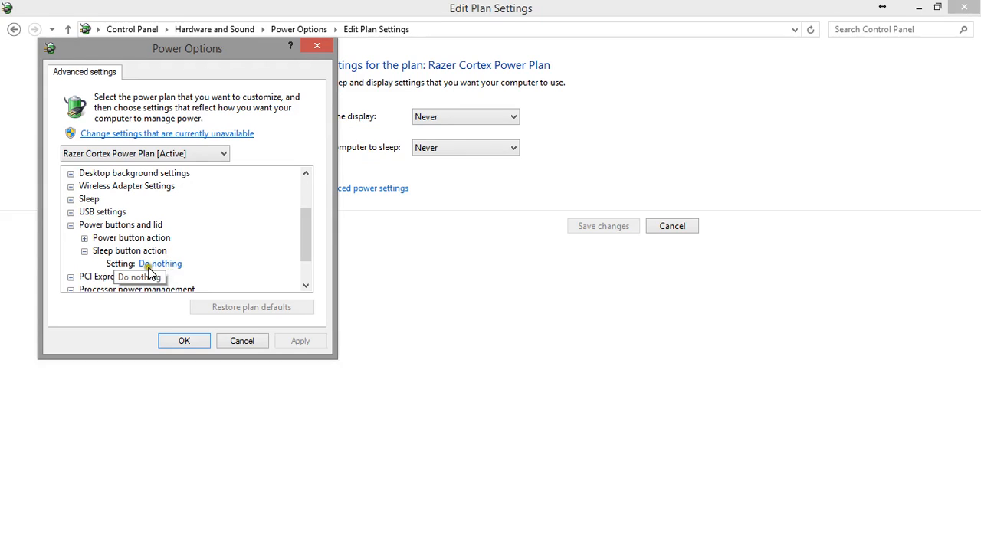
click(194, 345)
click(677, 227)
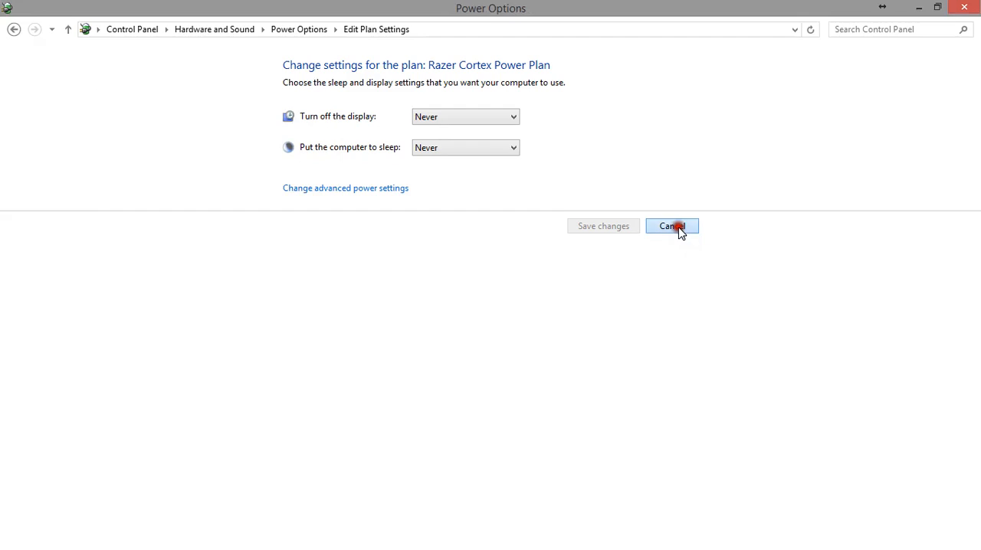
click(965, 10)
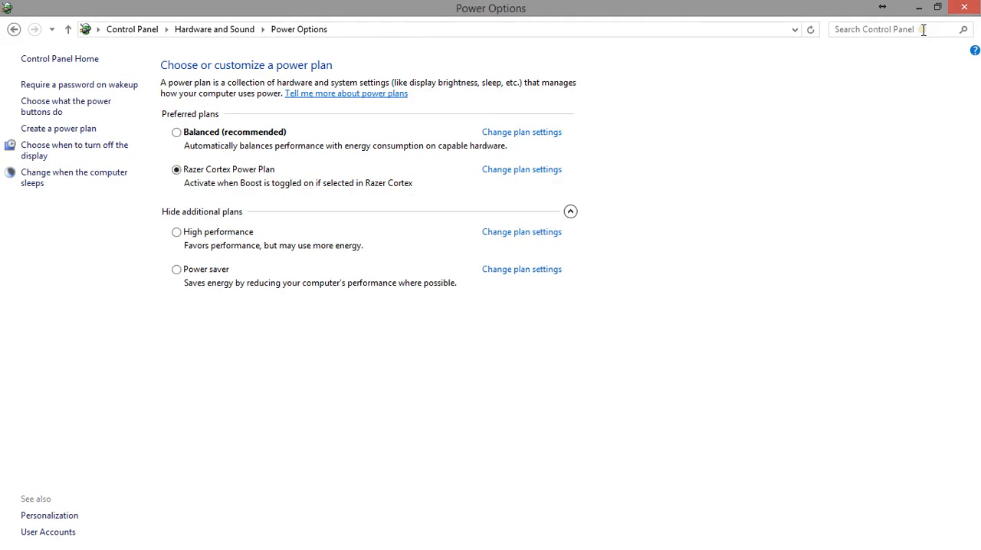
click(962, 10)
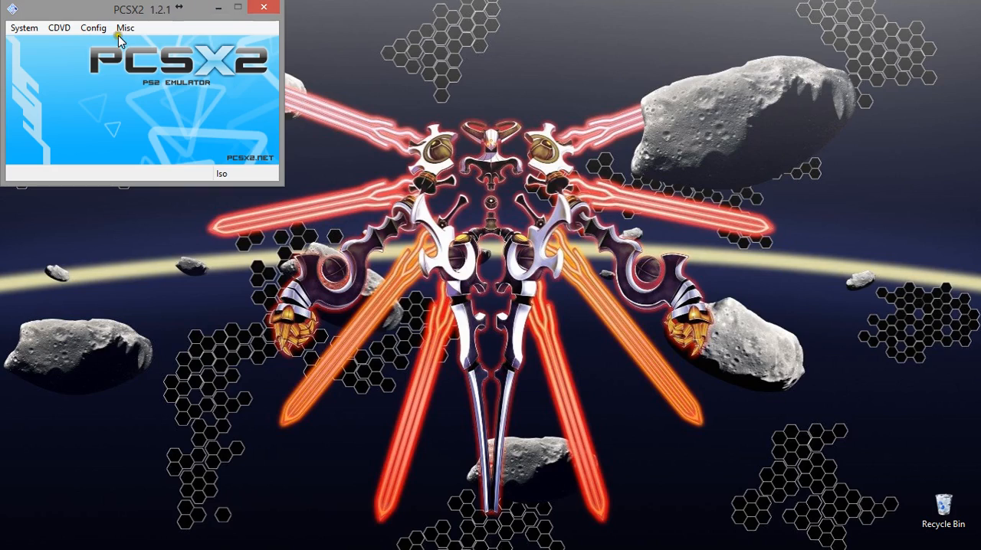
Step: Open NVIDIA Control Panel from the desktop, review the emulator's program-specific 3D settings, and close it
right_click(442, 159)
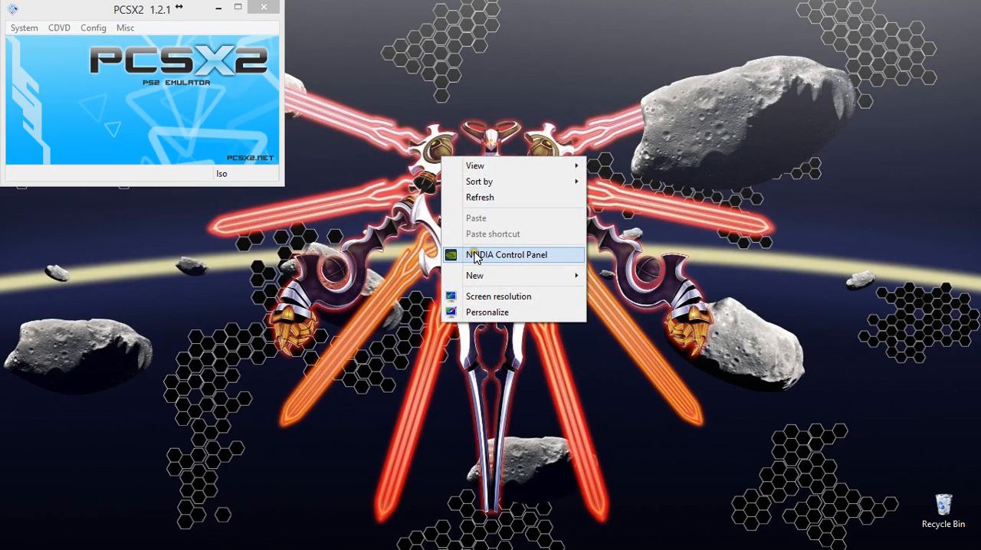
click(524, 260)
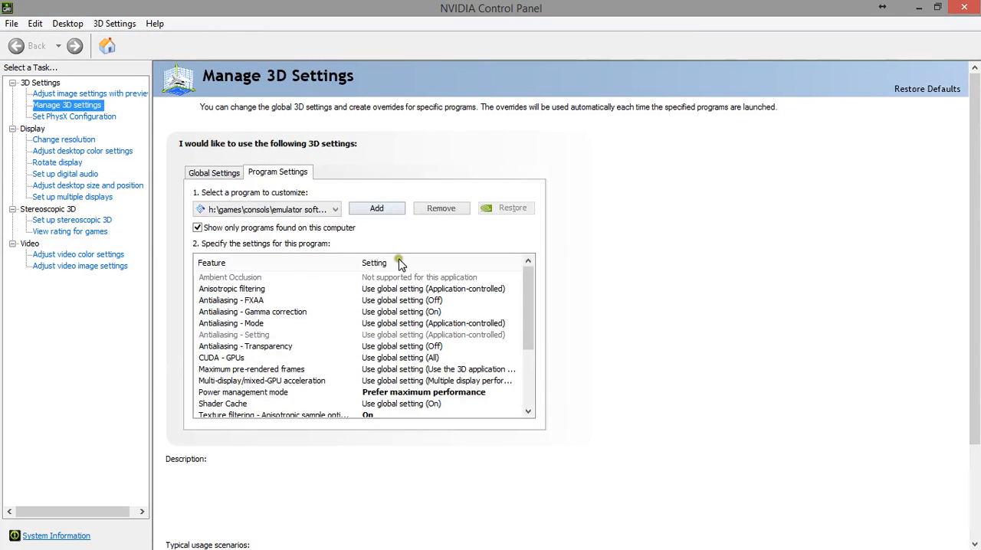
drag(527, 279, 526, 328)
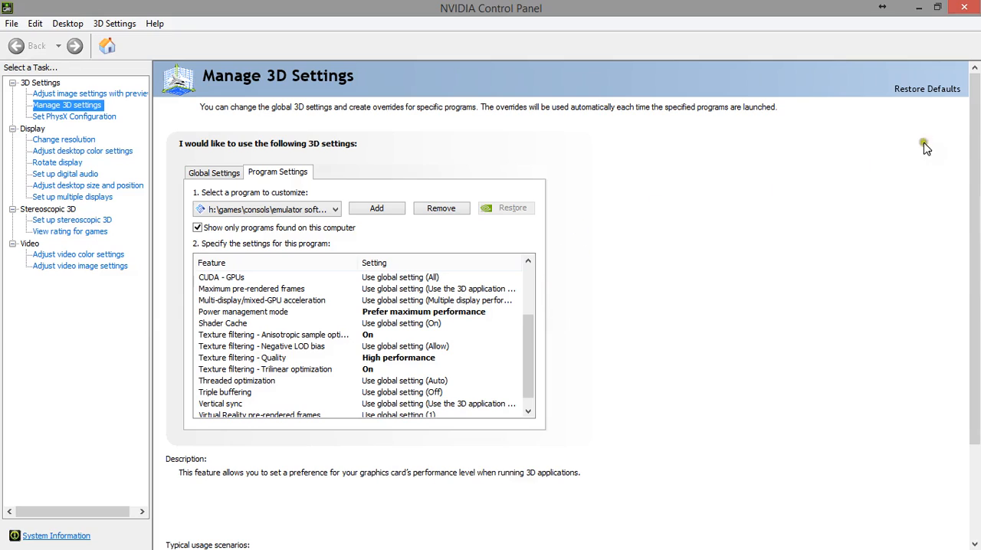
click(963, 10)
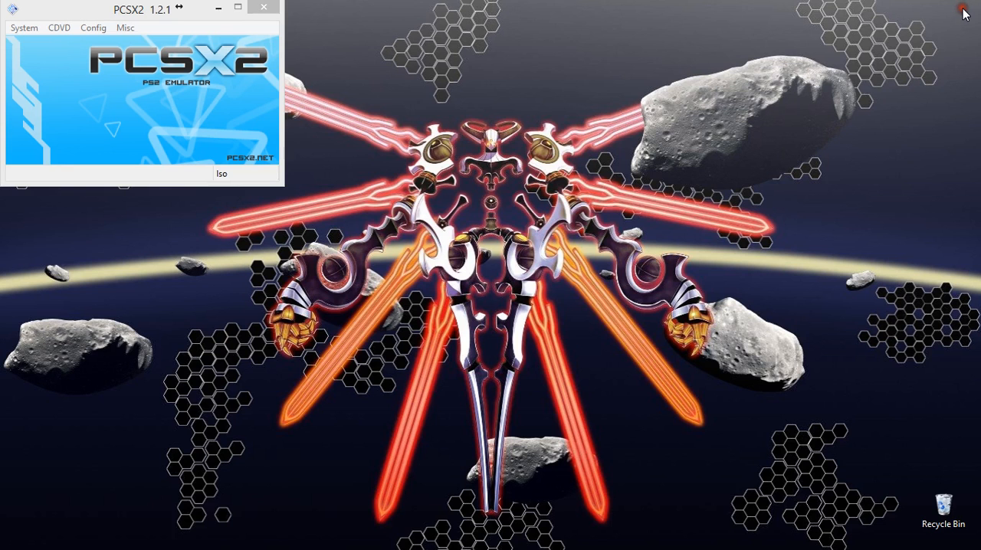